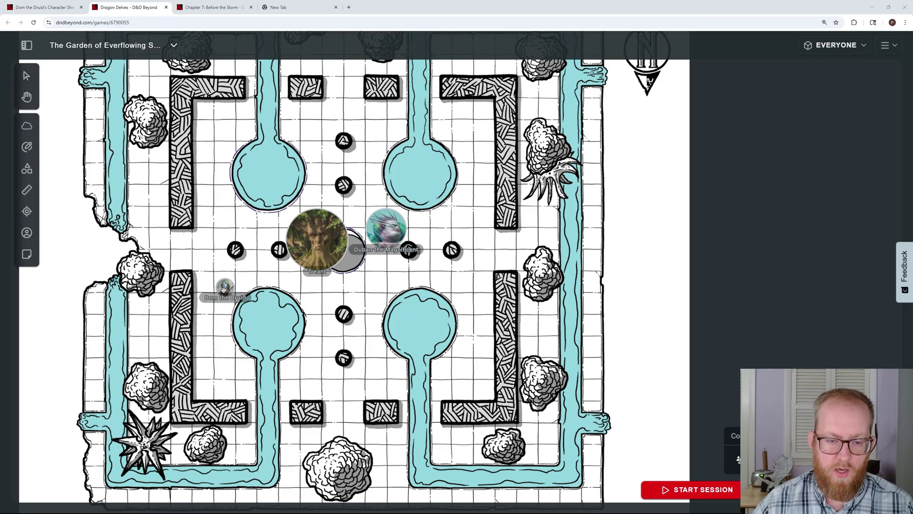
- Move Dom the Druid up one square, list his companion tokens, then view his character sheet extras
left_click_drag(223, 289, 226, 274)
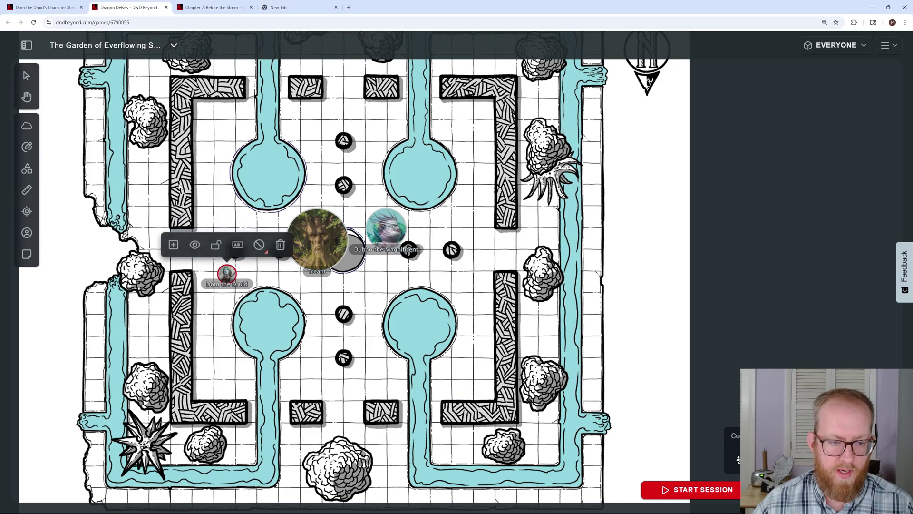
key("Escape")
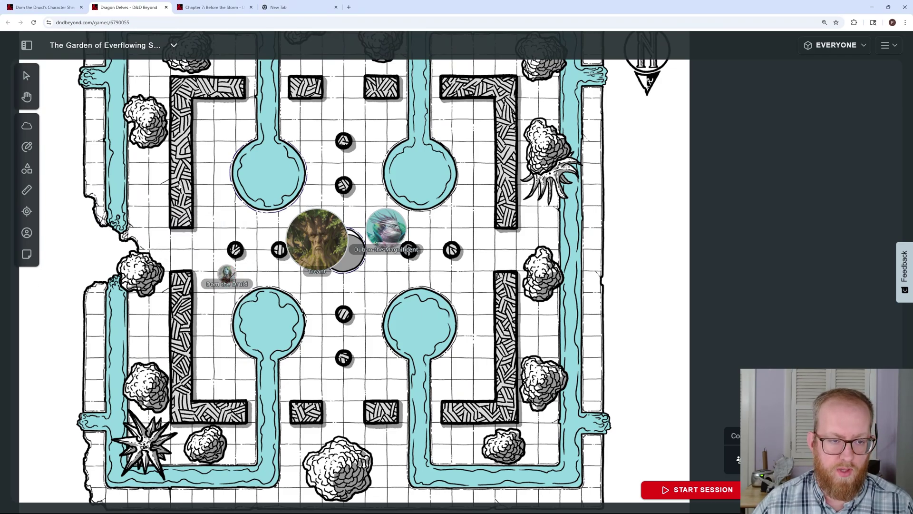
left_click(26, 233)
left_click(145, 94)
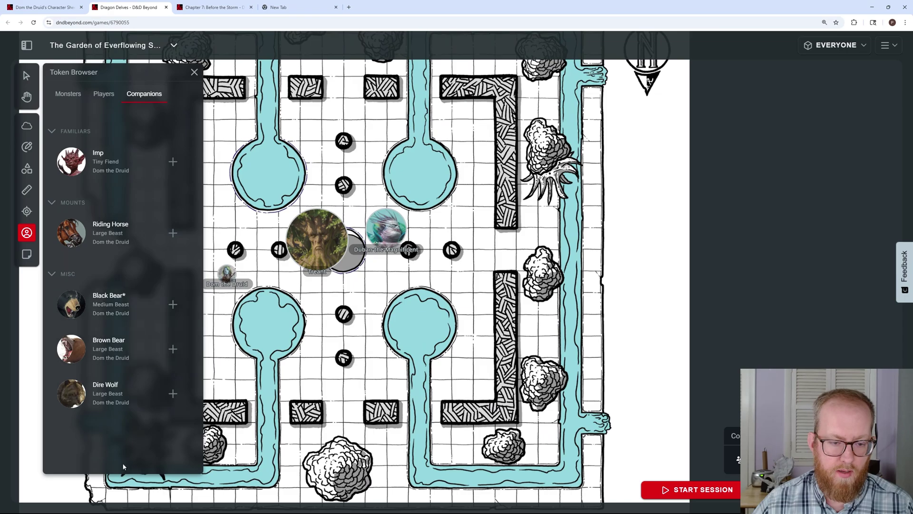
left_click(47, 5)
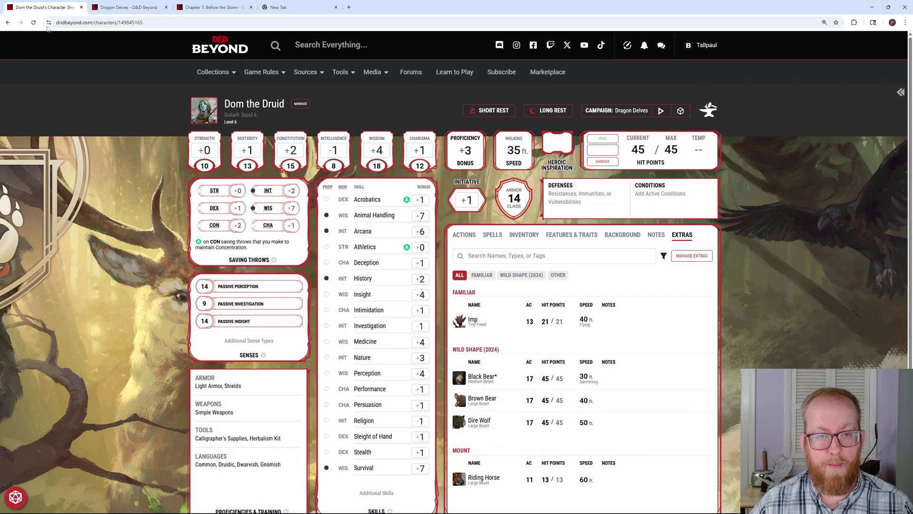
- On the Dragon Delves map, add Black Bear and Brown Bear tokens and place the Brown Bear below the Treant
left_click(128, 7)
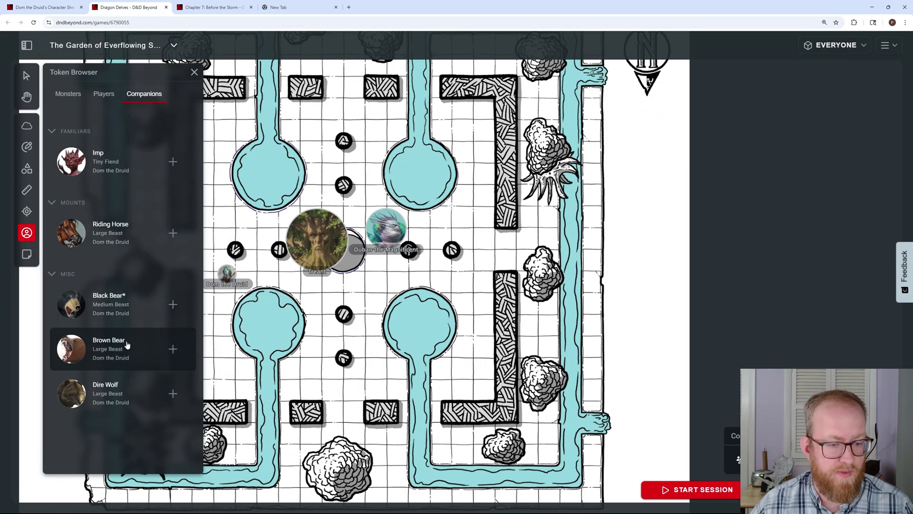
left_click(172, 305)
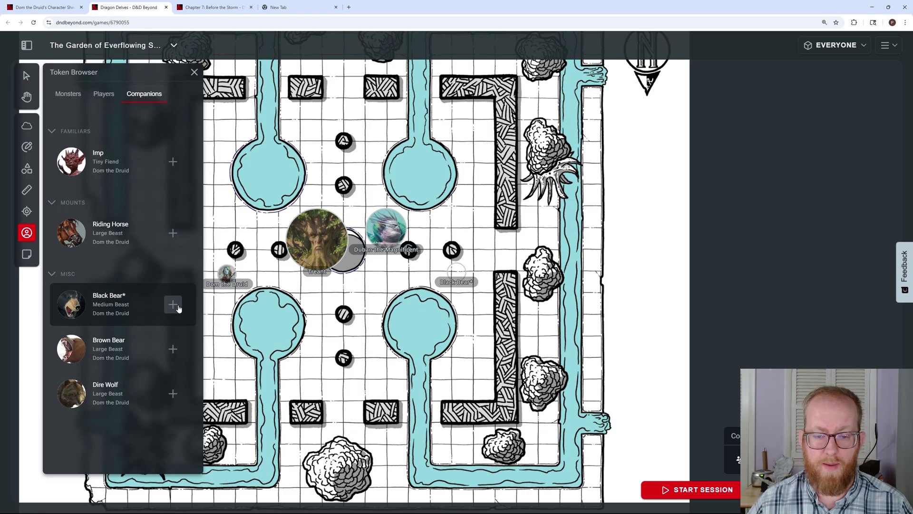
left_click(173, 348)
left_click_drag(483, 268, 355, 321)
- Delete the Black Bear token and stack Dom the Druid on the Brown Bear
left_click(455, 271)
key("Delete")
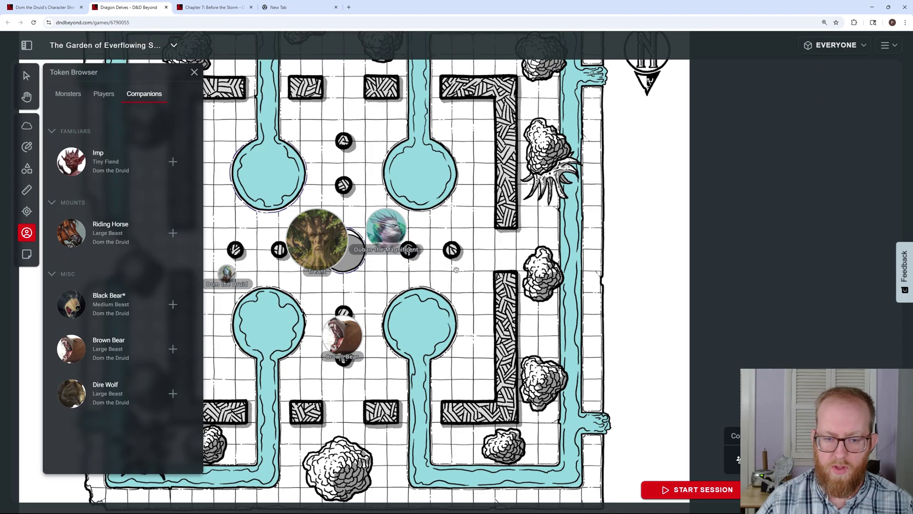
left_click_drag(222, 270, 339, 336)
left_click(27, 78)
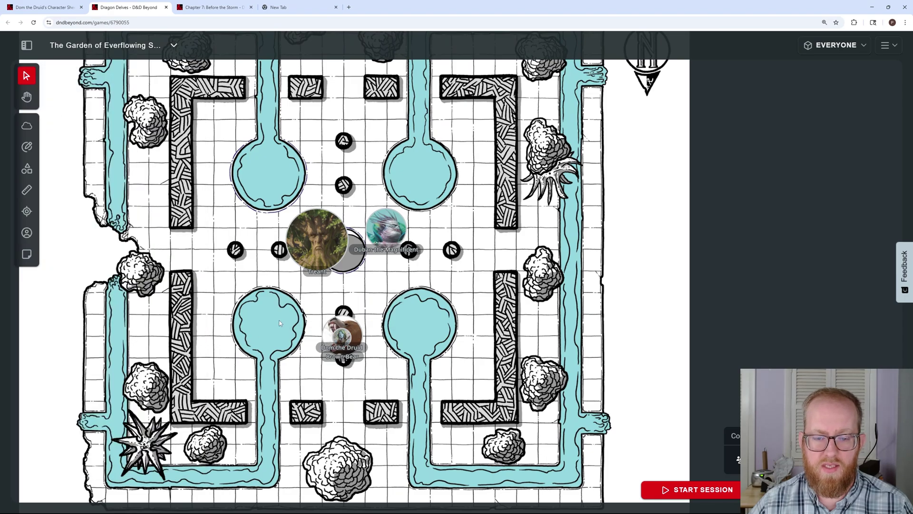
- Group the stacked Dom and Brown Bear tokens, then drag Dom a few squares left off the bear
left_click_drag(302, 288, 413, 403)
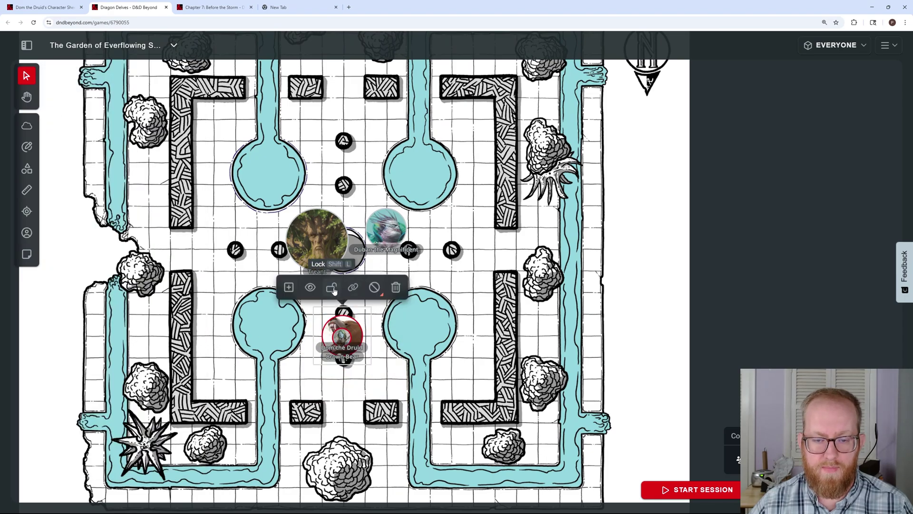
left_click(352, 287)
mouse_move(346, 316)
left_mouse_down()
mouse_move(292, 294)
mouse_move(347, 298)
mouse_move(334, 321)
left_mouse_up()
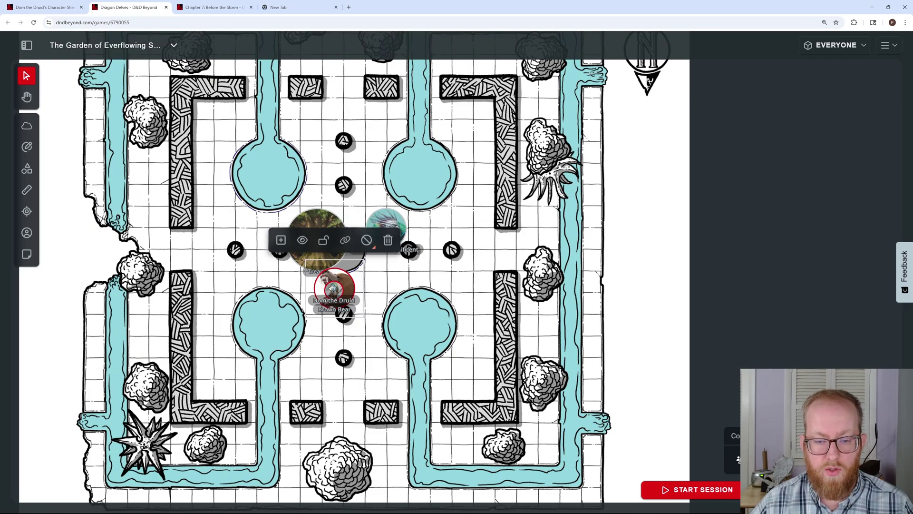
left_click_drag(333, 288, 227, 296)
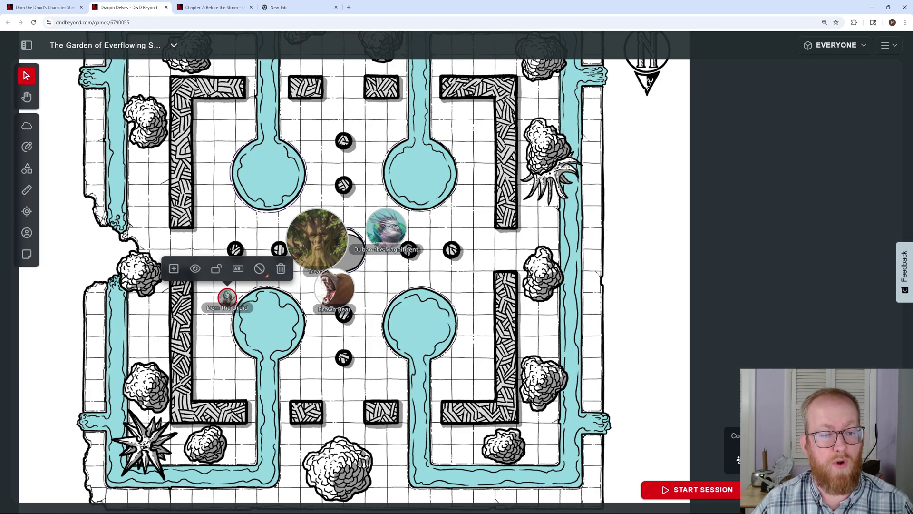
left_click(27, 168)
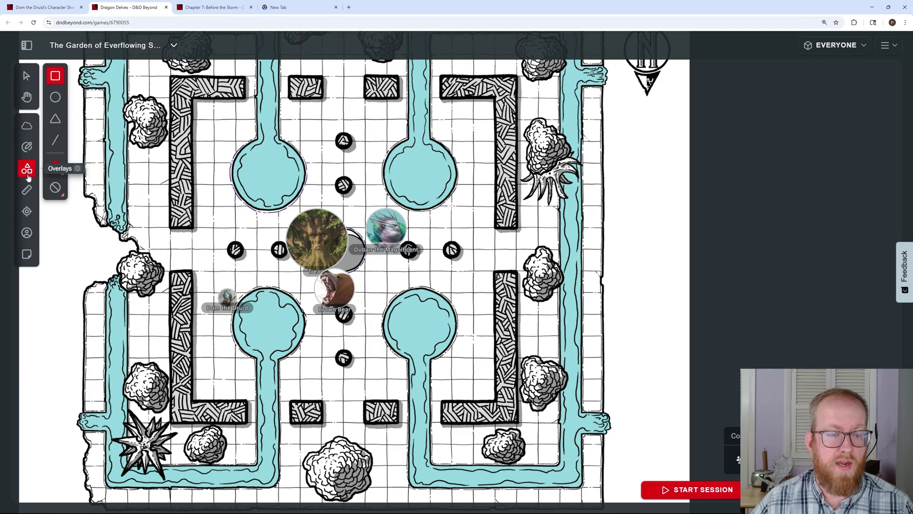
- Draw a 15 ft circle overlay around Dom the Druid and colour it green
left_click(55, 100)
left_click_drag(182, 268, 248, 325)
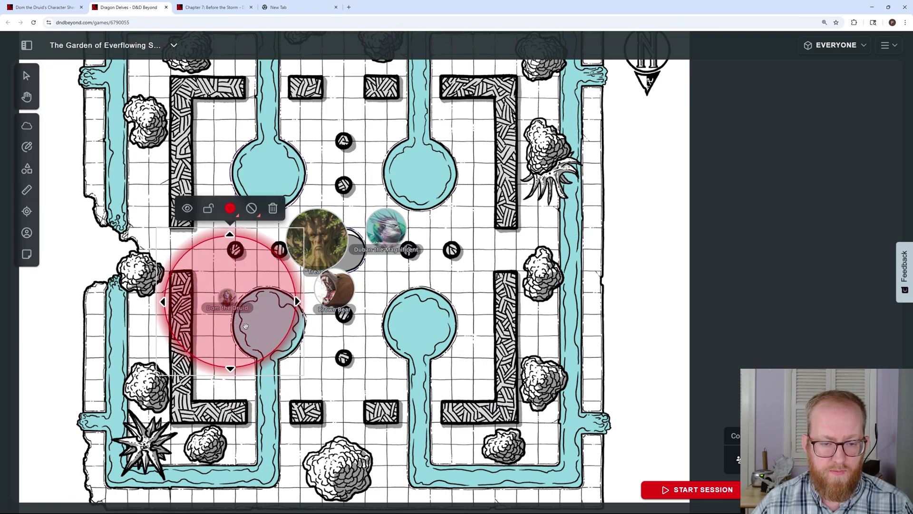
left_click(149, 301)
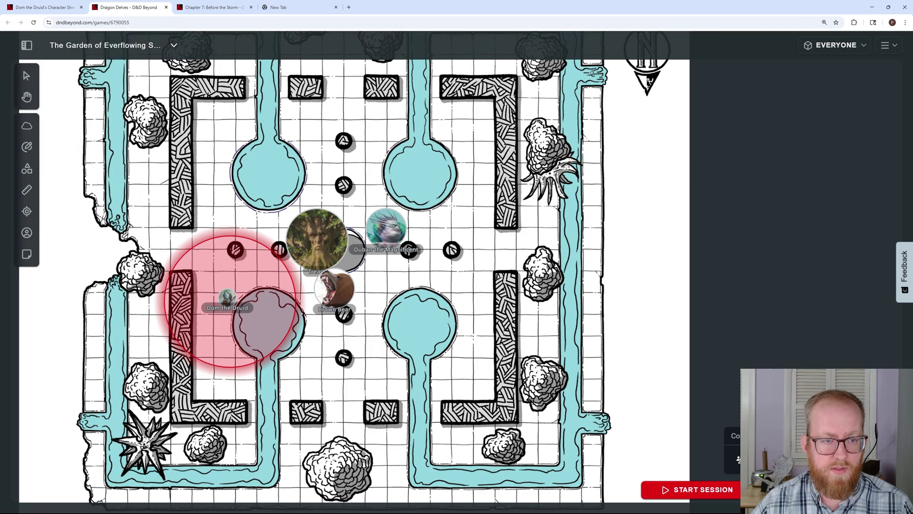
left_click(27, 75)
left_click_drag(274, 389, 185, 277)
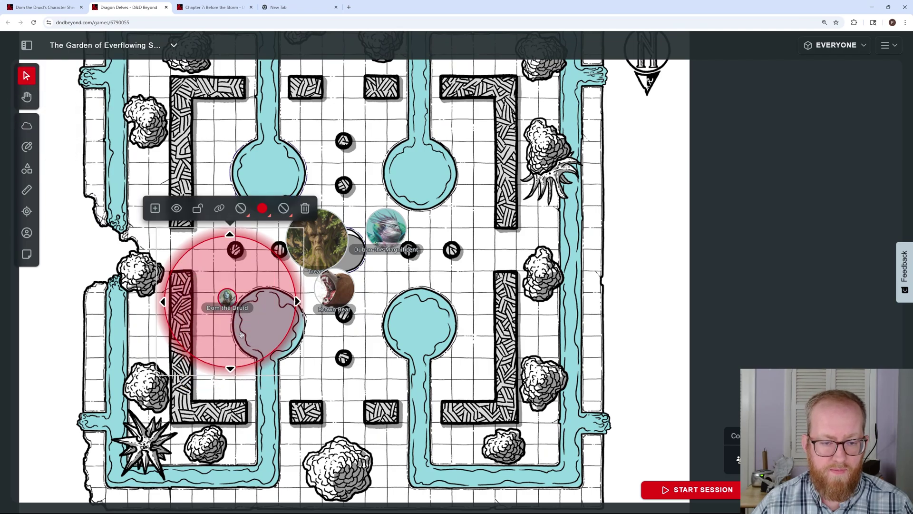
left_click(268, 209)
left_click(252, 158)
- Move Dom with his aura down beside the lower-left pool, then ungroup and delete the green aura
left_click_drag(250, 343, 259, 296)
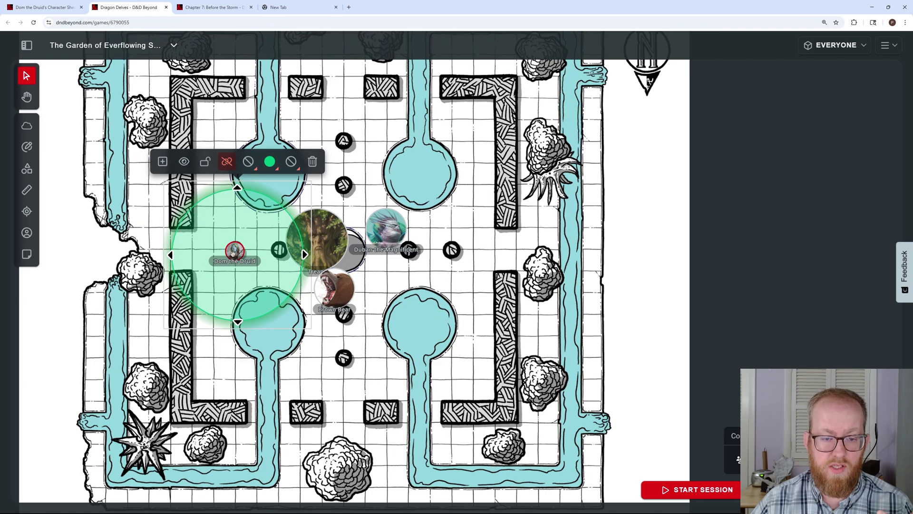
left_click_drag(233, 252, 239, 247)
left_click(329, 234)
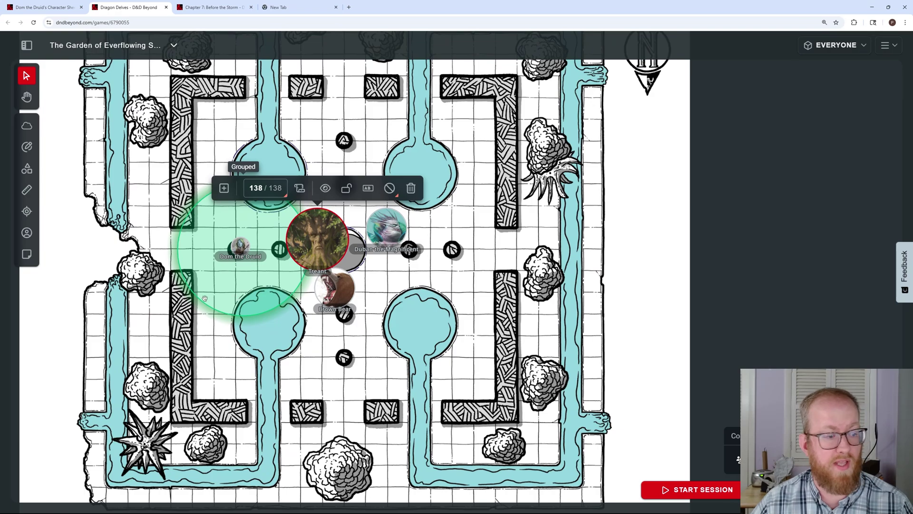
left_click_drag(232, 282, 225, 383)
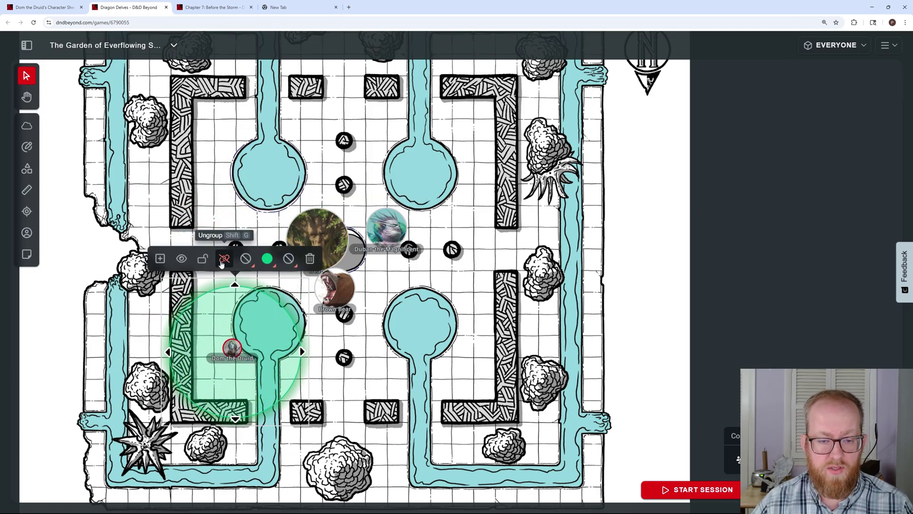
left_click(196, 336)
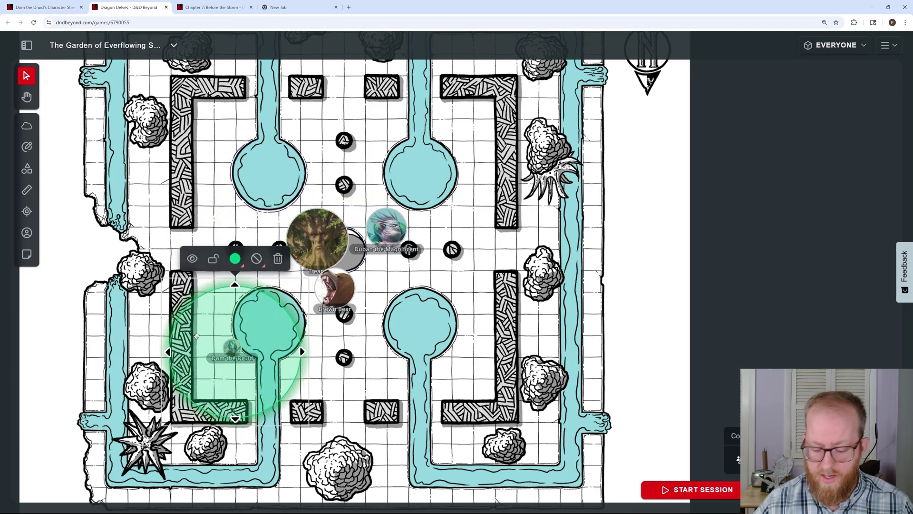
key("Delete")
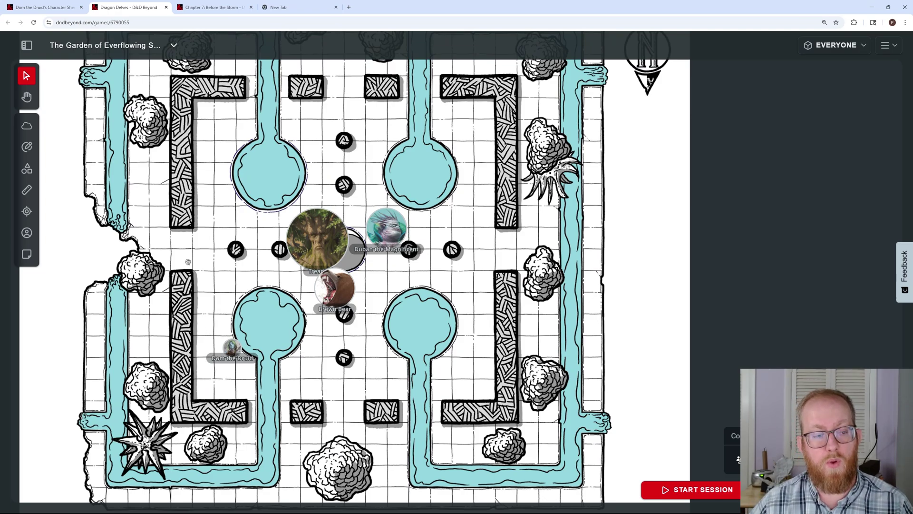
- Switch to the Cobblehook Cove map, zoom out, select the black dotted circle, and zoom into the lower right
left_click(173, 45)
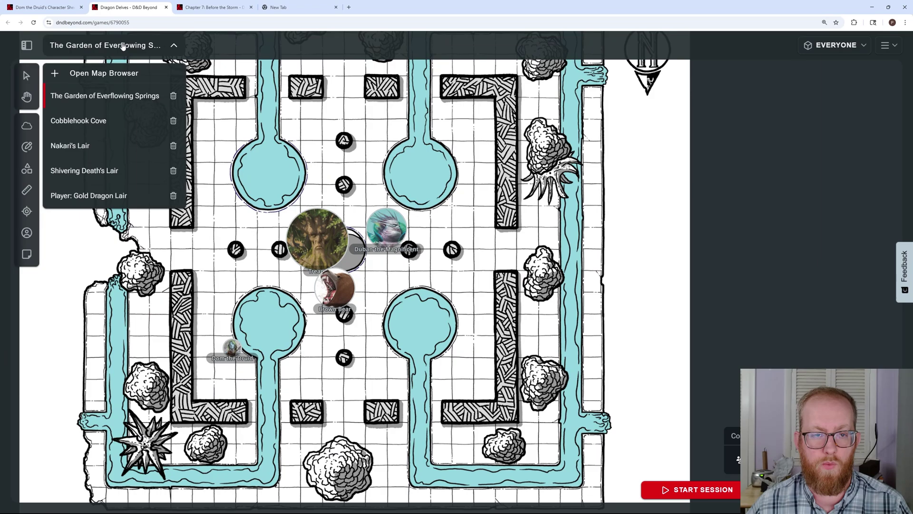
left_click(84, 123)
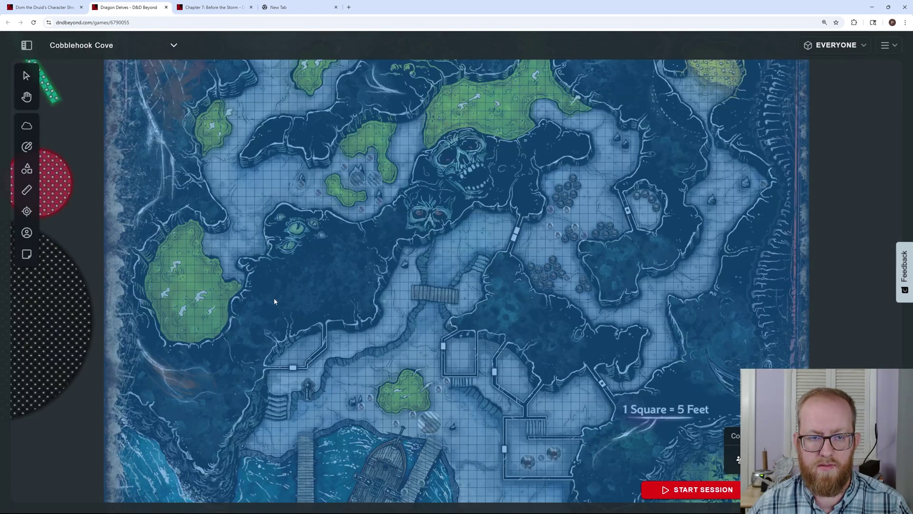
scroll(245, 295, "down", 5)
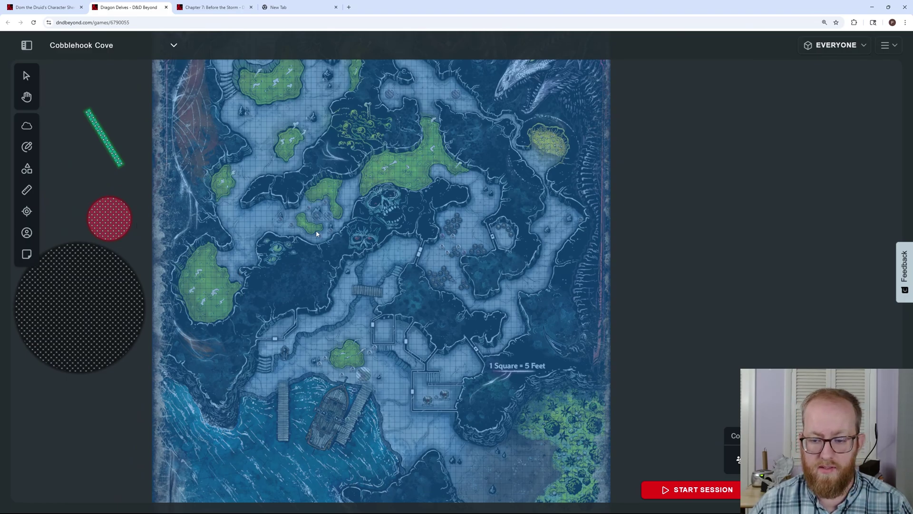
scroll(313, 233, "down", 1)
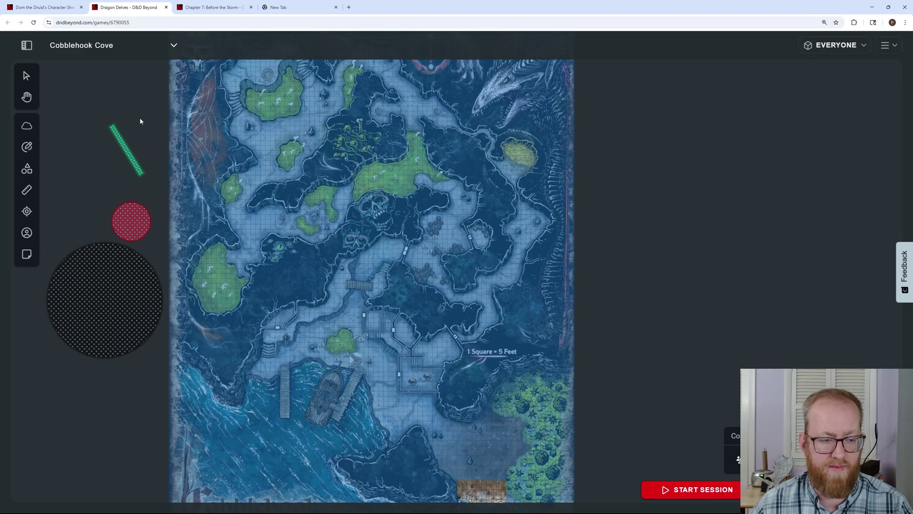
left_click(117, 296)
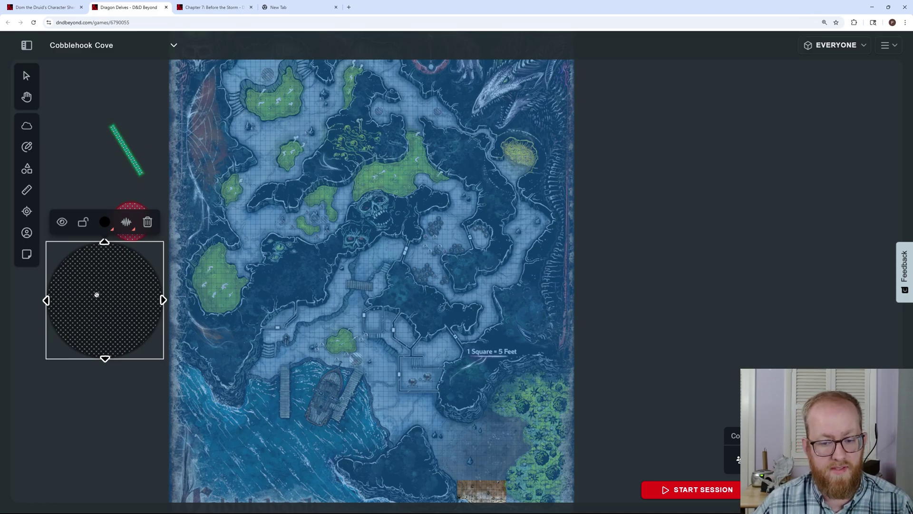
scroll(334, 336, "up", 10)
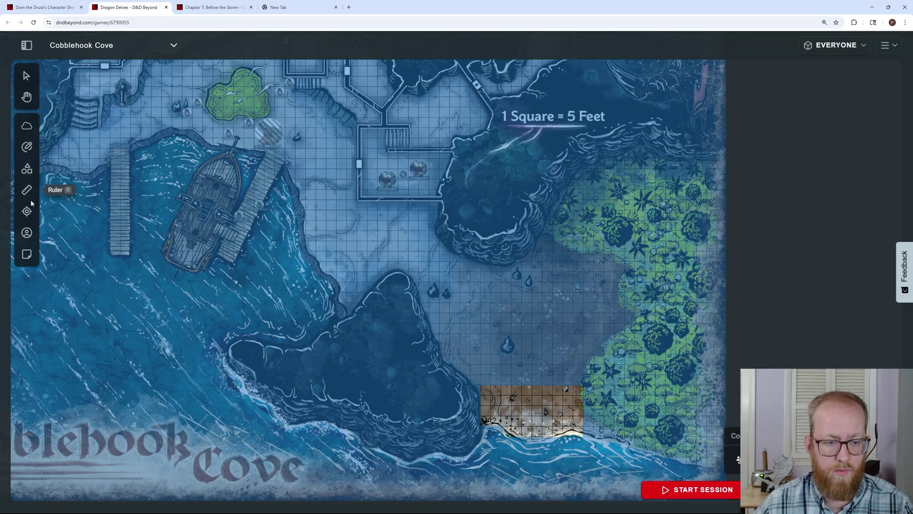
- Place Dom the Druid from the player tokens onto the Cobblehook Cove map
left_click(27, 232)
left_click(104, 94)
left_click_drag(71, 134, 516, 404)
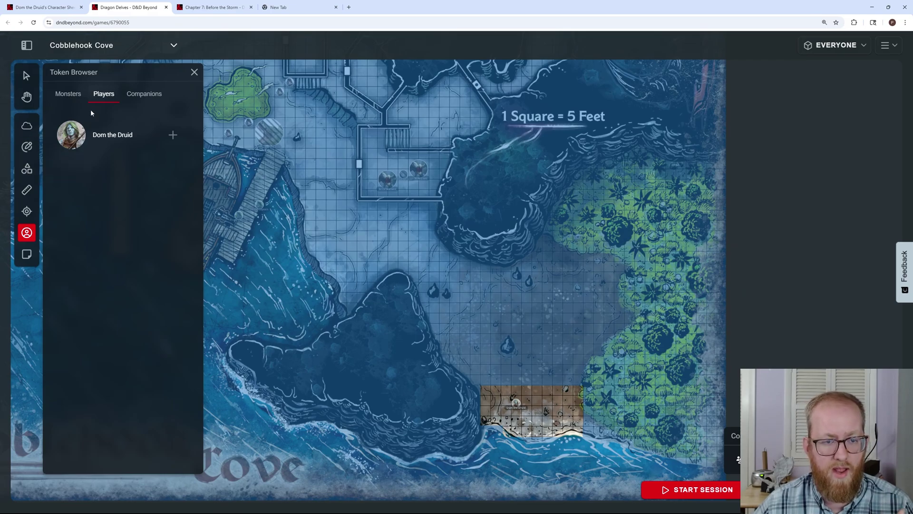
left_click_drag(312, 284, 350, 316)
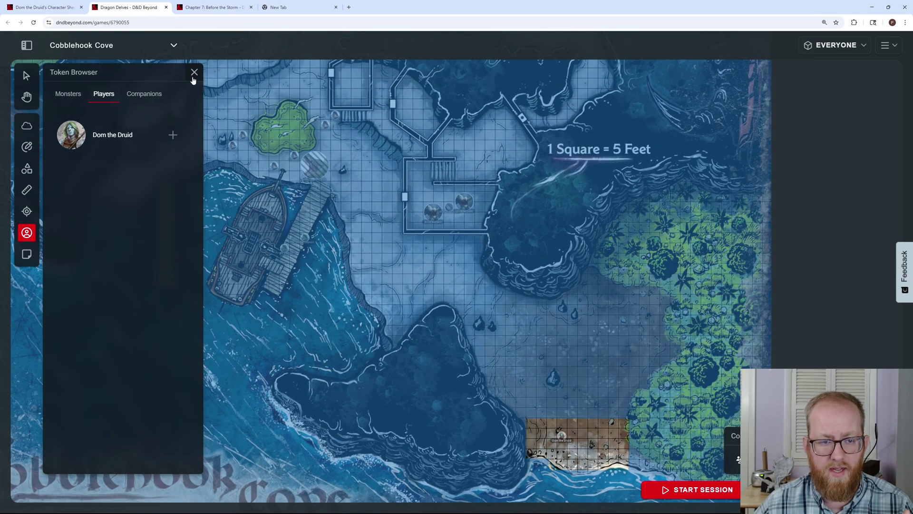
- Close the token browser and move the black dotted circle onto the lower-right beach clearing
left_click(194, 72)
left_click_drag(151, 269, 226, 287)
scroll(226, 288, "down", 5)
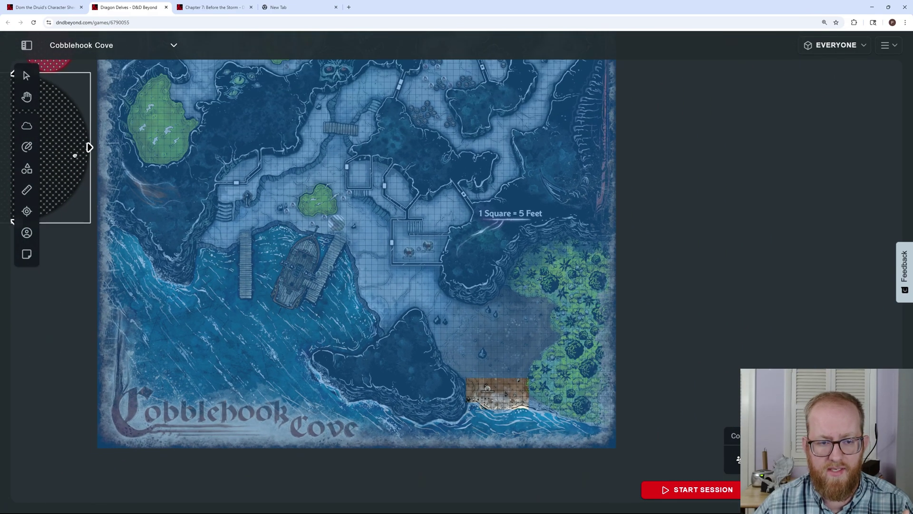
left_click_drag(87, 144, 547, 387)
scroll(504, 383, "up", 3)
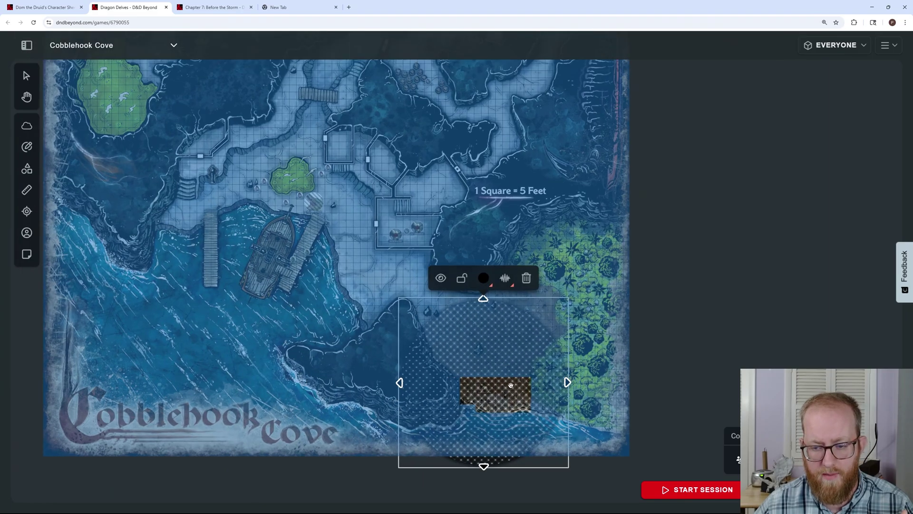
scroll(474, 369, "up", 1)
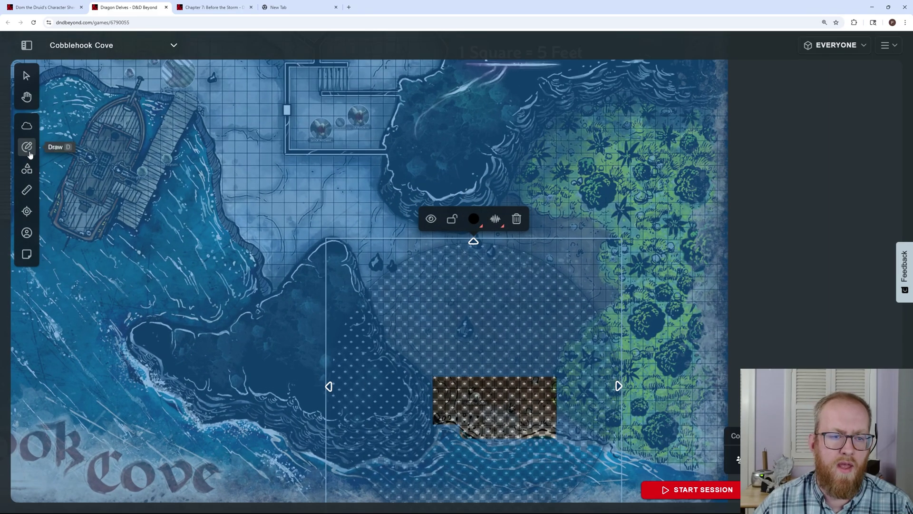
- Erase the fog over the lower clearing using the largest circular eraser brush
left_click(26, 125)
left_click(56, 140)
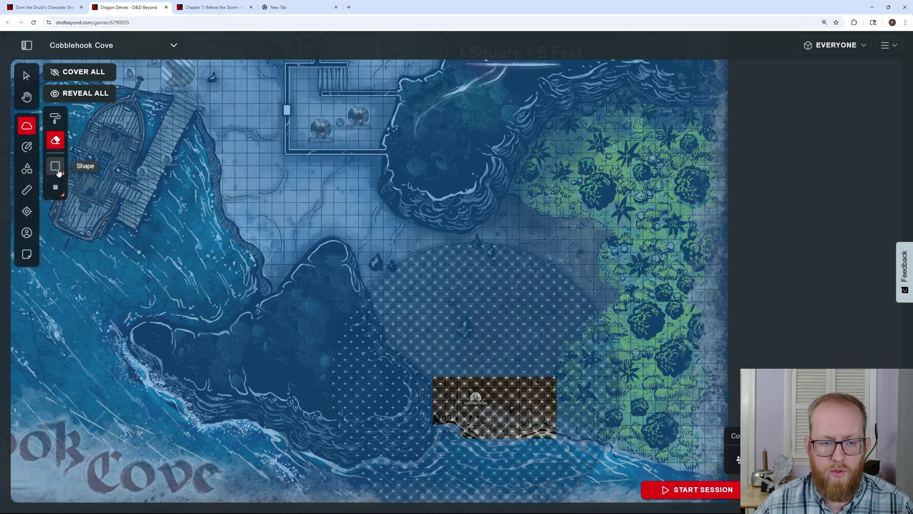
left_click(56, 168)
left_click(86, 175)
left_click(55, 187)
left_click(86, 226)
mouse_move(373, 326)
left_mouse_down()
mouse_move(393, 299)
mouse_move(383, 316)
mouse_move(426, 279)
mouse_move(466, 267)
mouse_move(543, 283)
mouse_move(588, 353)
mouse_move(587, 394)
mouse_move(386, 359)
mouse_move(373, 330)
mouse_move(359, 387)
mouse_move(366, 344)
mouse_move(470, 317)
mouse_move(525, 328)
mouse_move(492, 358)
mouse_move(560, 408)
mouse_move(431, 377)
mouse_move(358, 381)
mouse_move(362, 418)
mouse_move(393, 464)
mouse_move(382, 456)
mouse_move(381, 469)
mouse_move(566, 474)
mouse_move(504, 475)
mouse_move(441, 448)
mouse_move(452, 372)
mouse_move(727, 214)
mouse_move(819, 139)
left_mouse_up()
- Select the revealed fog shape and zoom out
left_click(26, 75)
left_click(415, 363)
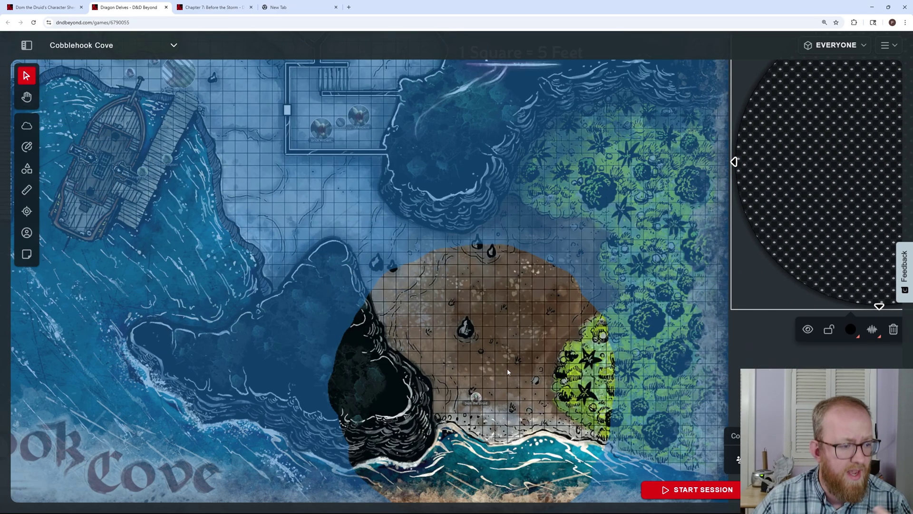
scroll(468, 352, "down", 5)
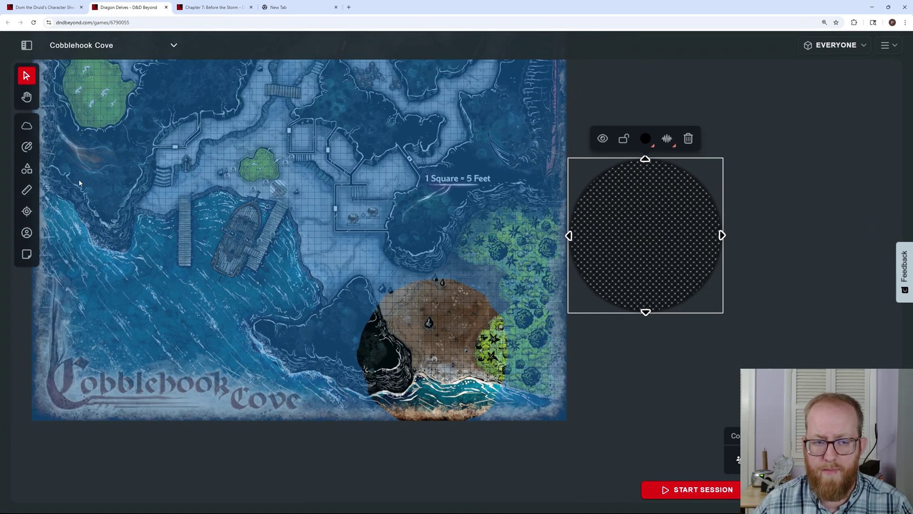
- Pan to the top of Cobblehook Cove and zoom in on the red dotted circle and green strip off its left edge
left_click(26, 97)
left_click_drag(71, 71, 289, 237)
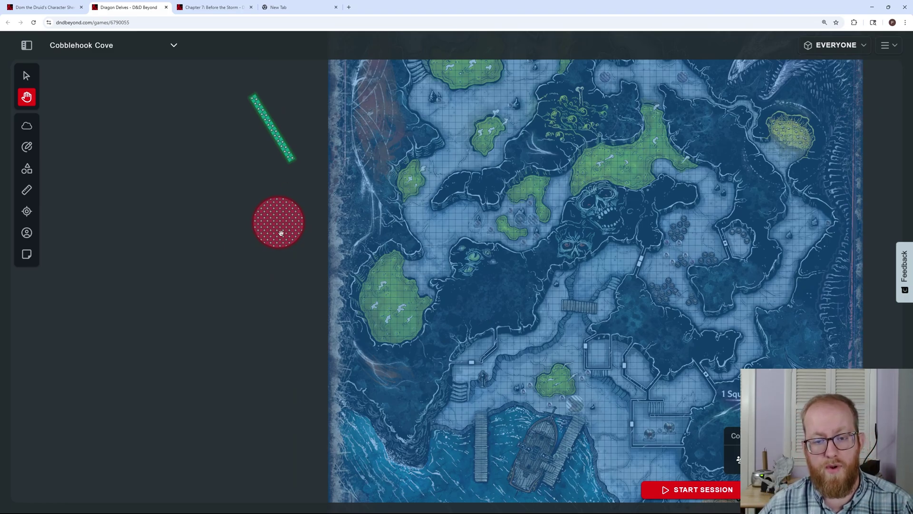
scroll(283, 259, "up", 5)
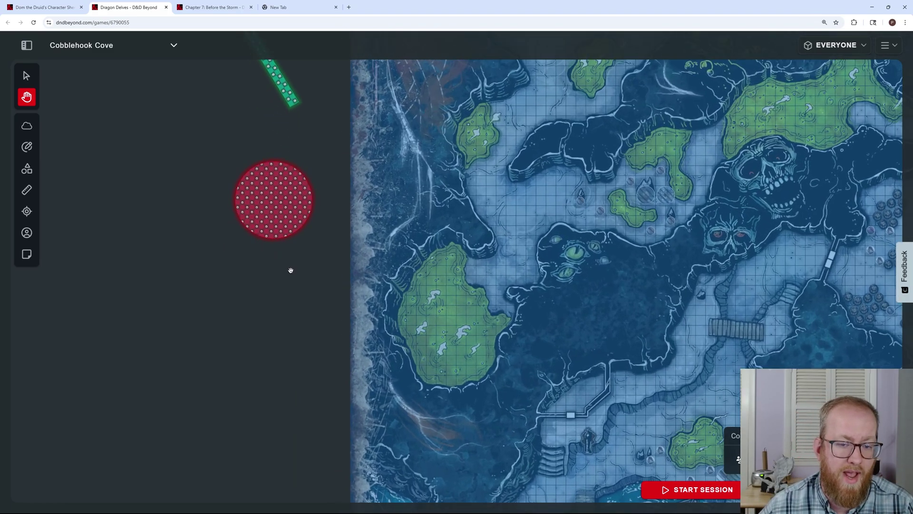
scroll(281, 309, "up", 5)
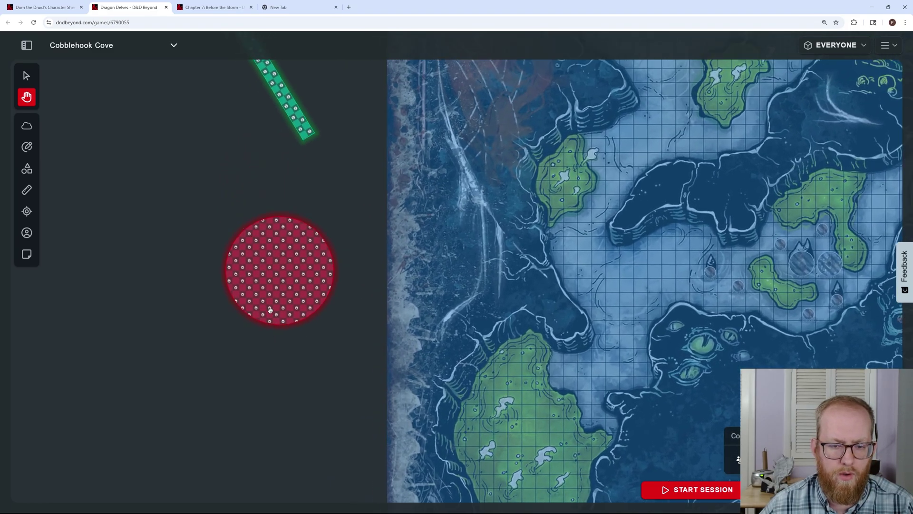
scroll(270, 309, "up", 2)
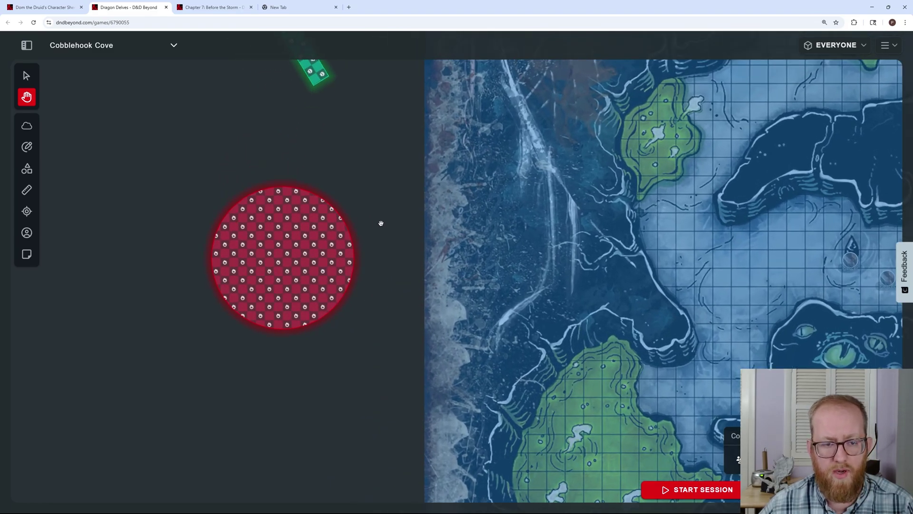
- Draw a roughly 21 ft circle overlay at the map's left edge, colour it red, and apply the fire pattern
left_click(29, 179)
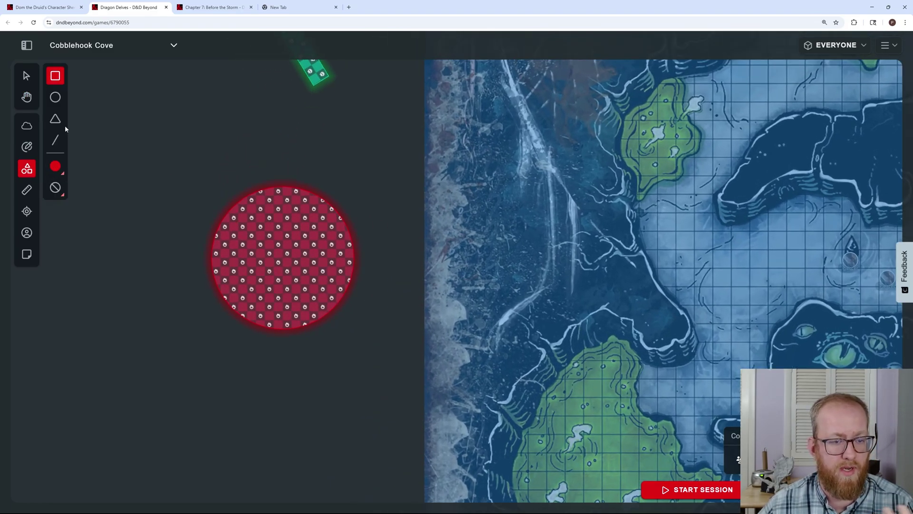
left_click(55, 97)
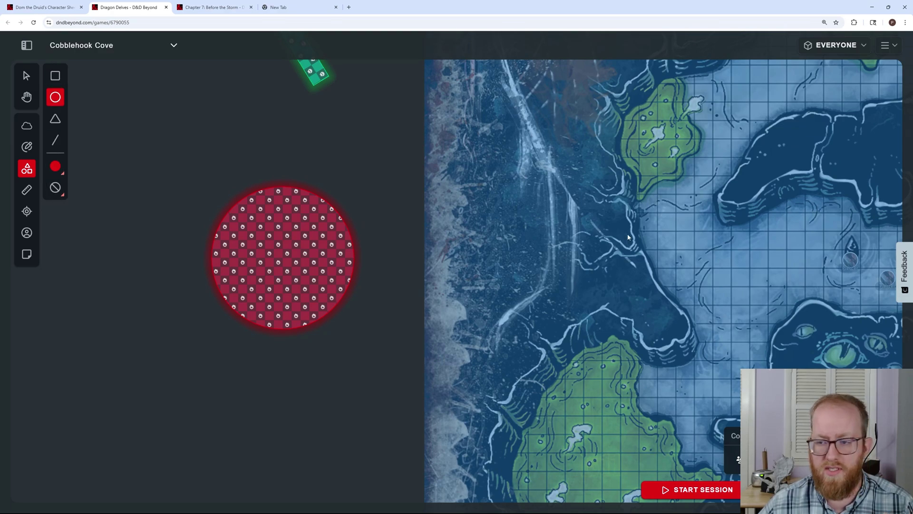
left_click_drag(698, 298, 770, 318)
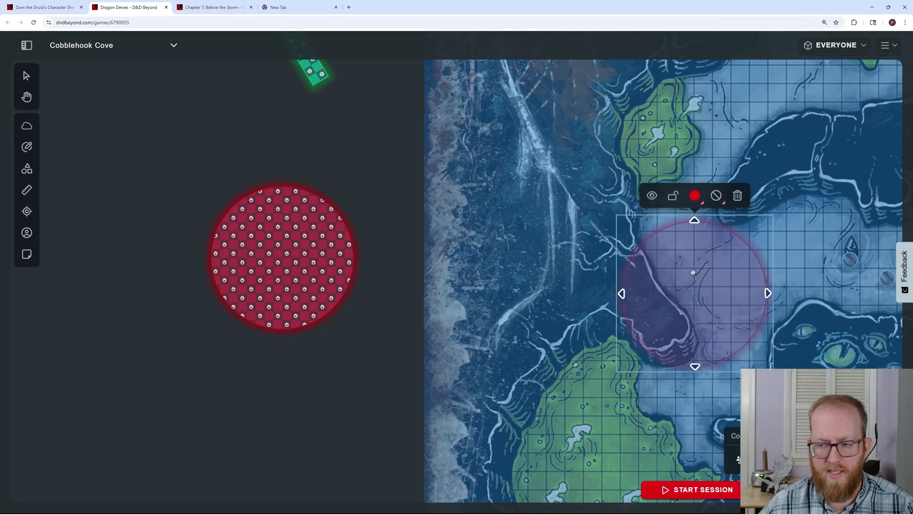
left_click(695, 196)
left_click(691, 151)
left_click(695, 195)
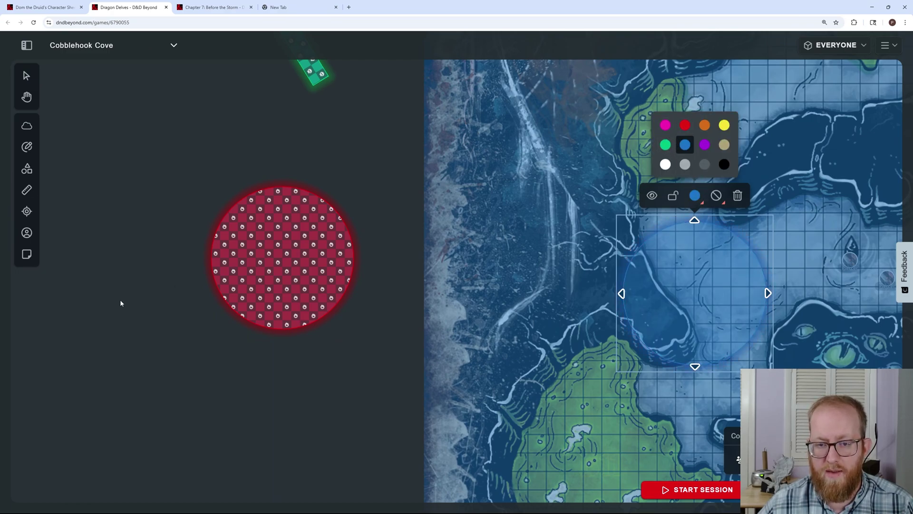
left_click(684, 124)
left_click(716, 196)
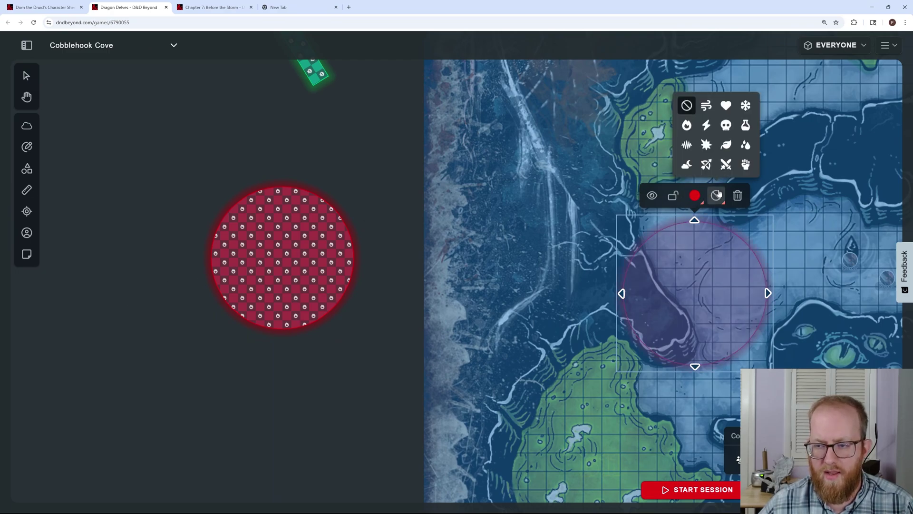
left_click(690, 127)
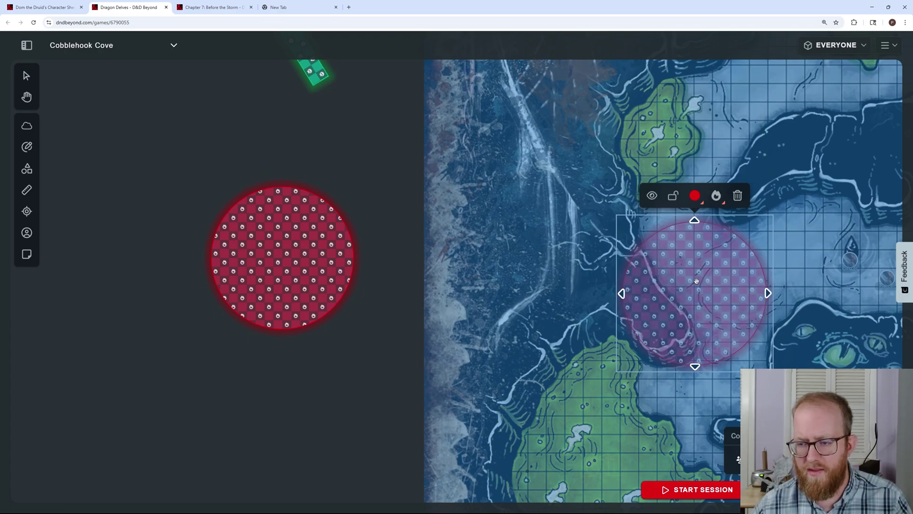
- Delete the fire circle, then drag the red dotted circle and green strip onto the map's left edge
left_click_drag(697, 281, 243, 405)
key("Delete")
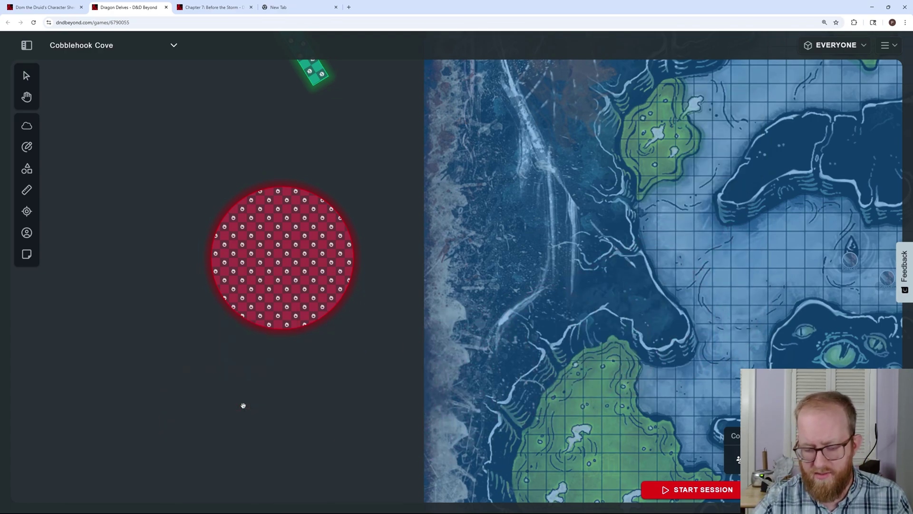
scroll(338, 329, "down", 5)
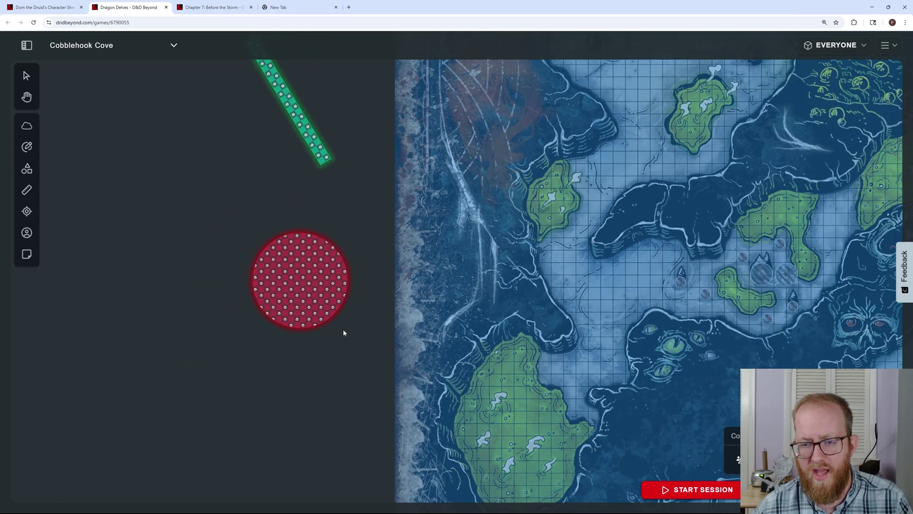
scroll(304, 345, "down", 5)
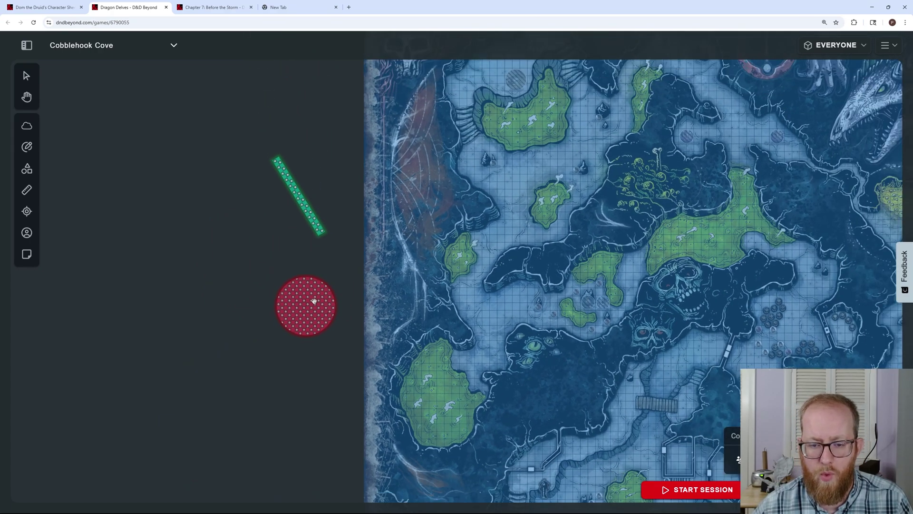
left_click_drag(314, 302, 400, 285)
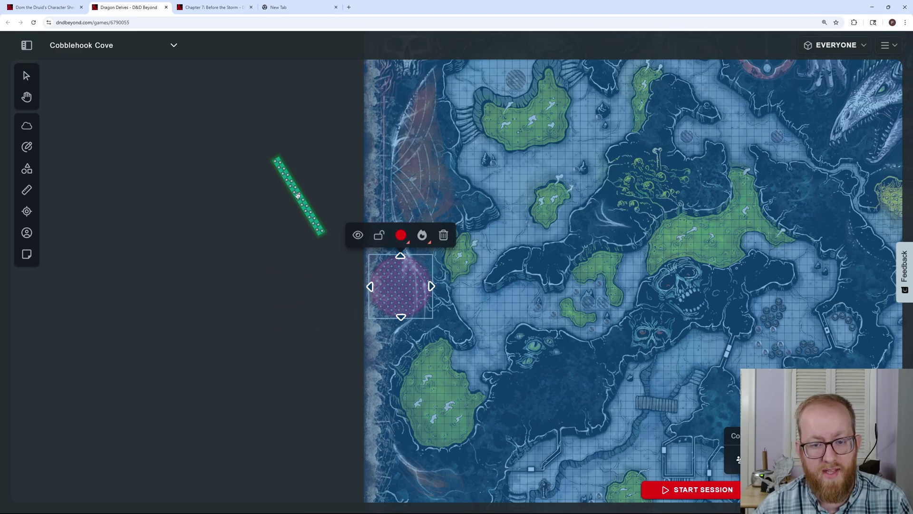
left_click_drag(298, 196, 404, 183)
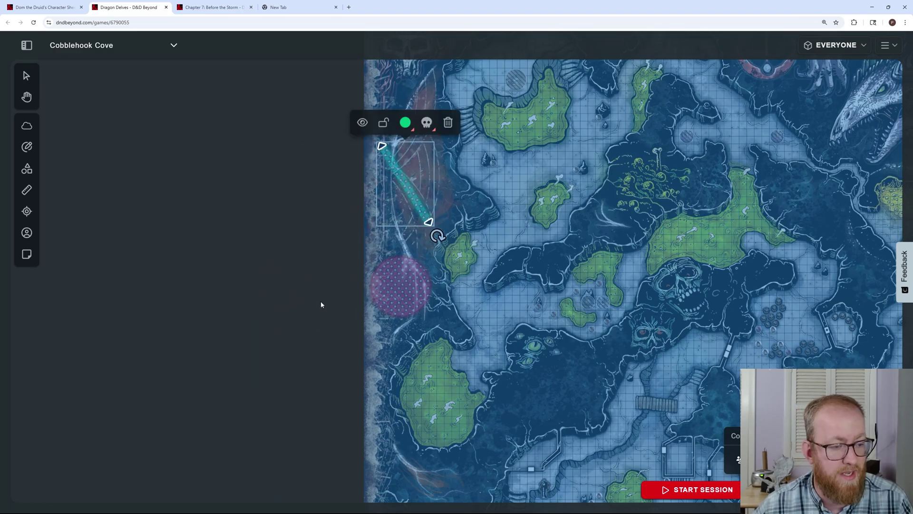
scroll(411, 325, "down", 3)
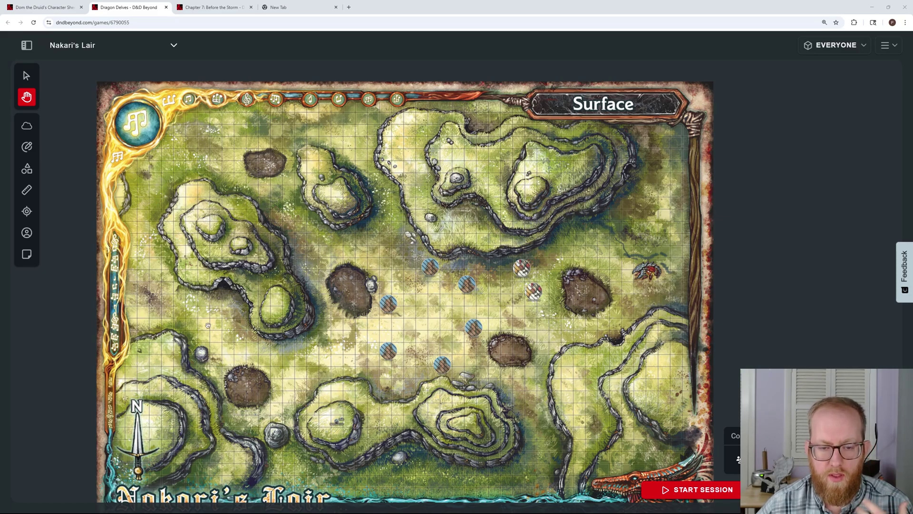
left_click_drag(369, 417, 320, 150)
left_click_drag(335, 299, 365, 204)
left_click_drag(267, 354, 315, 308)
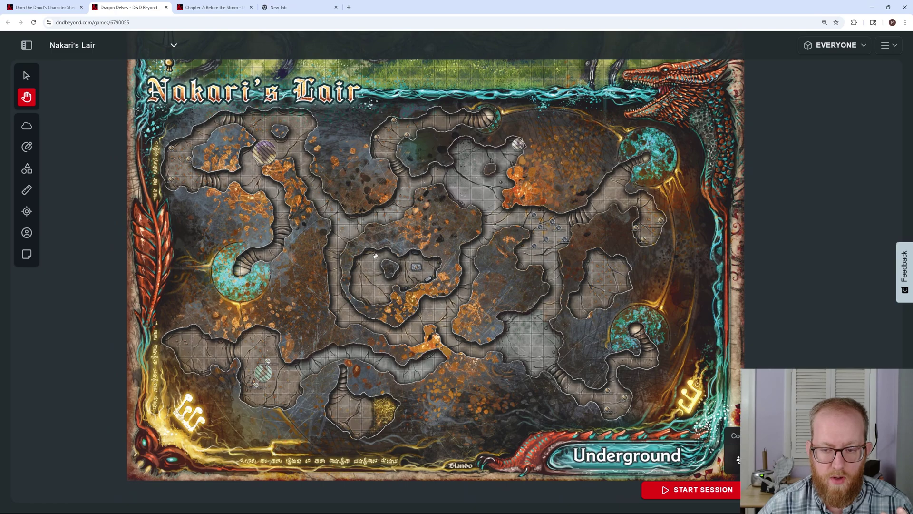
left_click_drag(374, 253, 290, 425)
left_click_drag(309, 291, 306, 421)
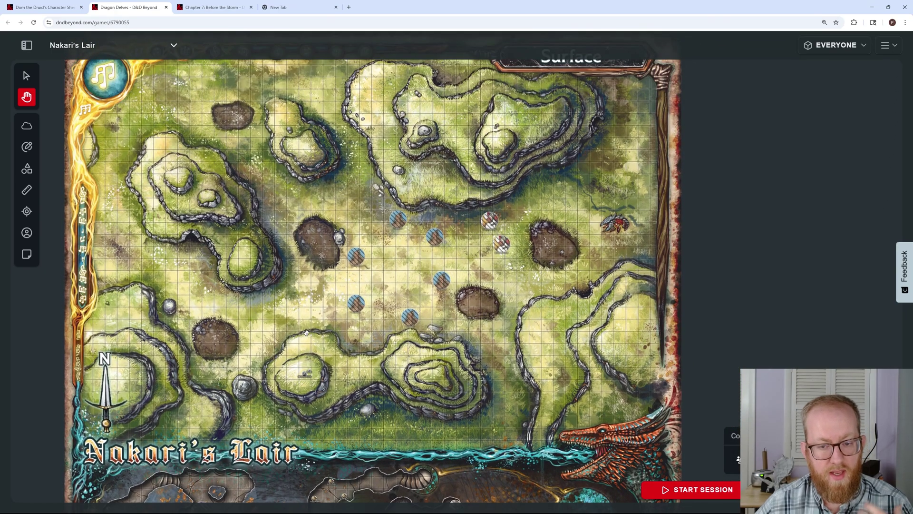
left_click_drag(305, 332, 312, 383)
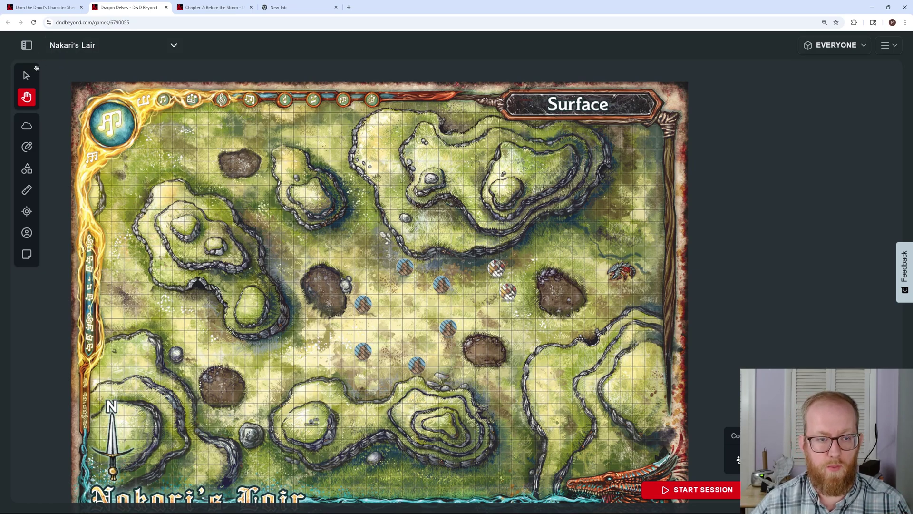
- Open the Token Browser and review the player character tokens on the Players tab
left_click(26, 233)
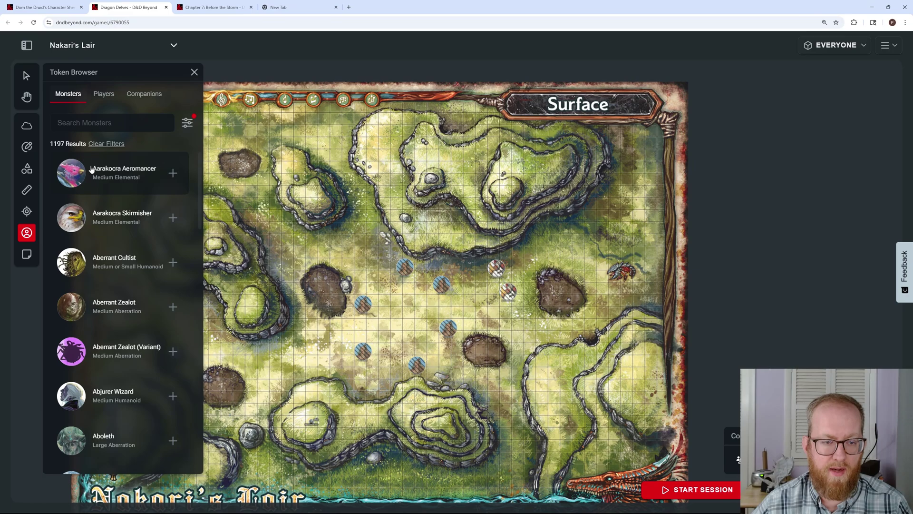
left_click(104, 94)
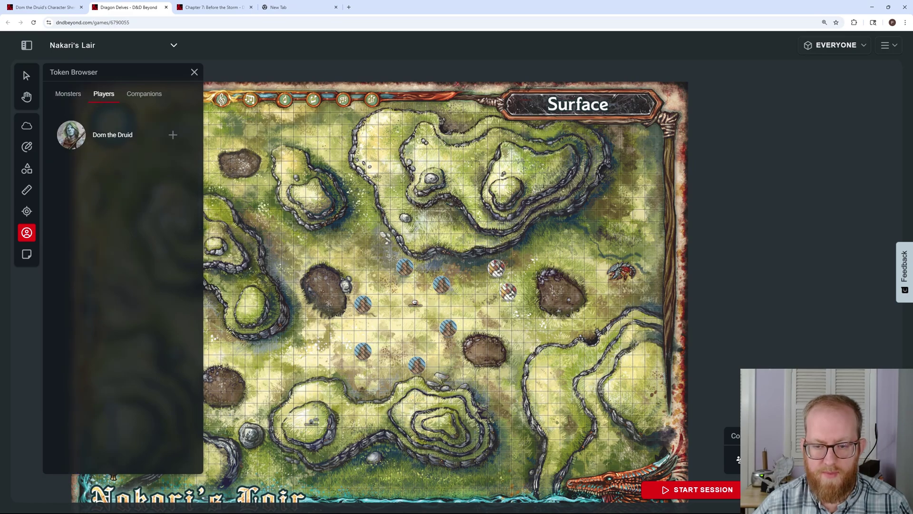
left_click(405, 321)
left_click(300, 355)
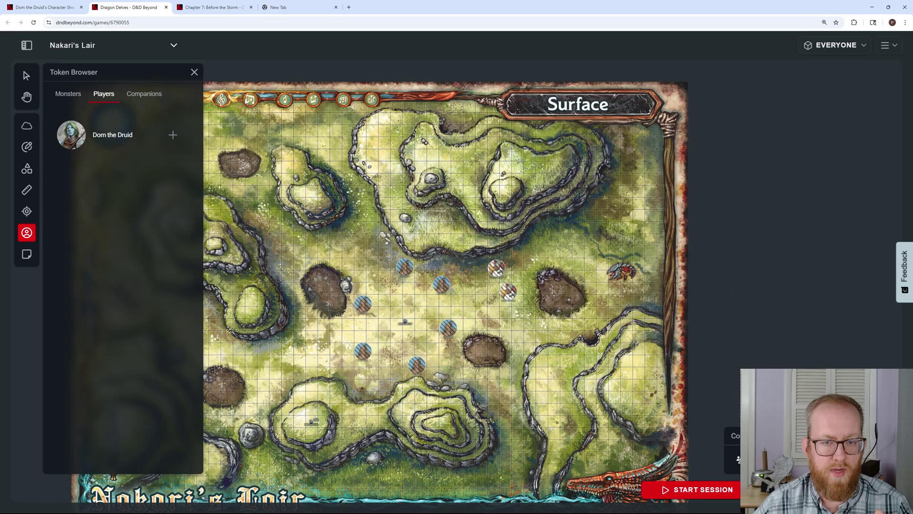
- Add every Nakari's Lair token to a combat encounter and start combat, Nakiri first at 21
left_click(26, 45)
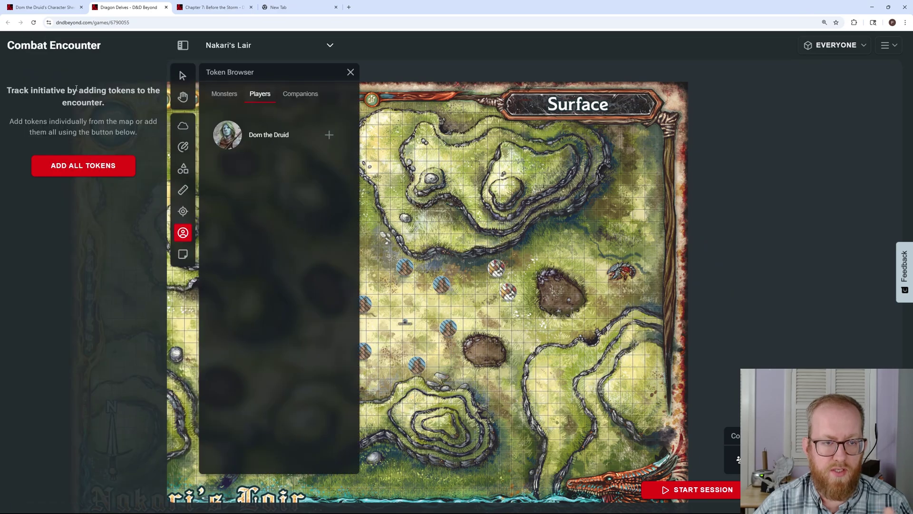
left_click(69, 169)
scroll(53, 285, "down", 5)
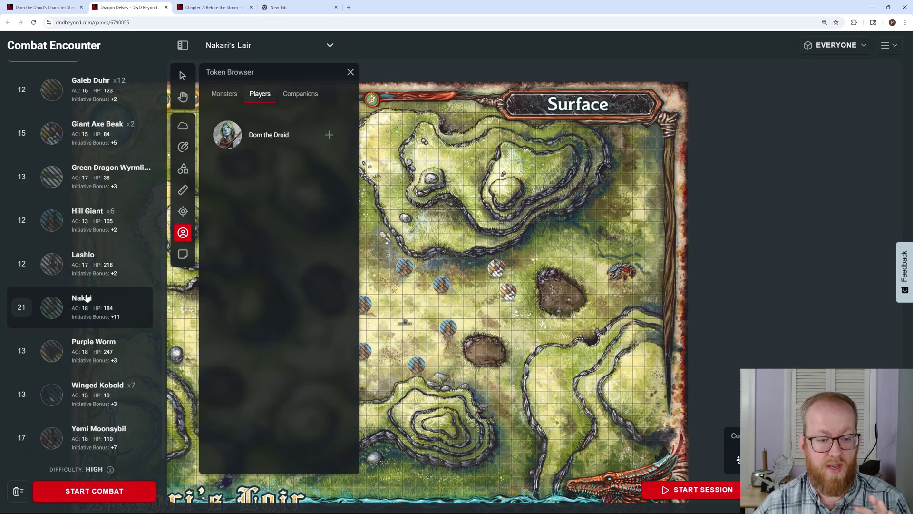
scroll(71, 333, "up", 3)
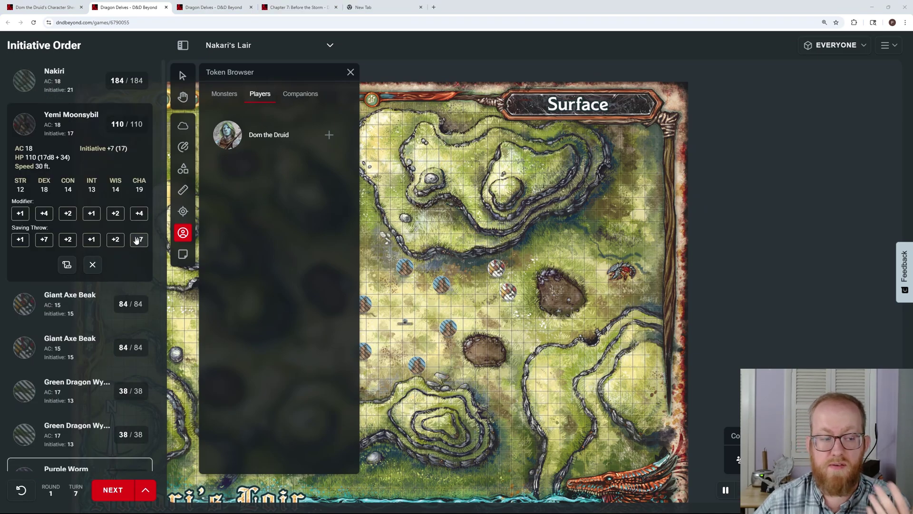
- Compare the spectator view with the DM view and inspect the Giant Axe Beak's entry and token
left_click(207, 7)
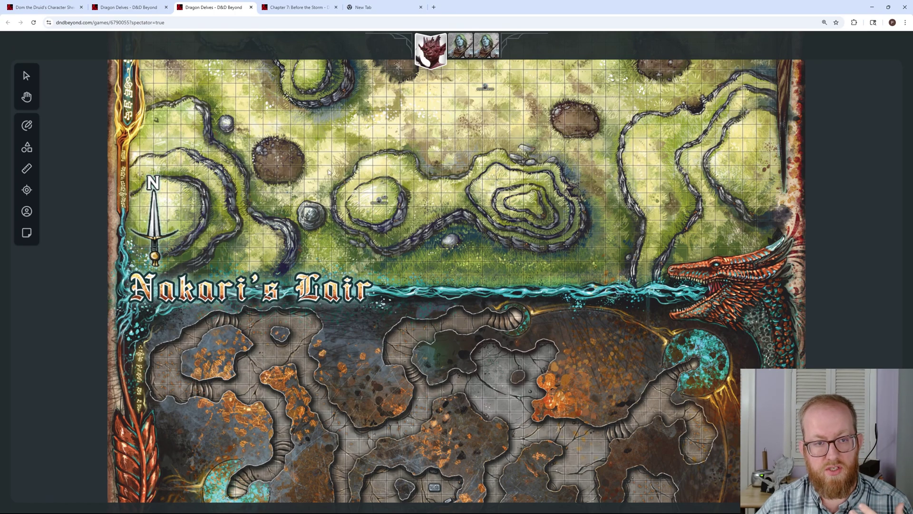
left_click(127, 7)
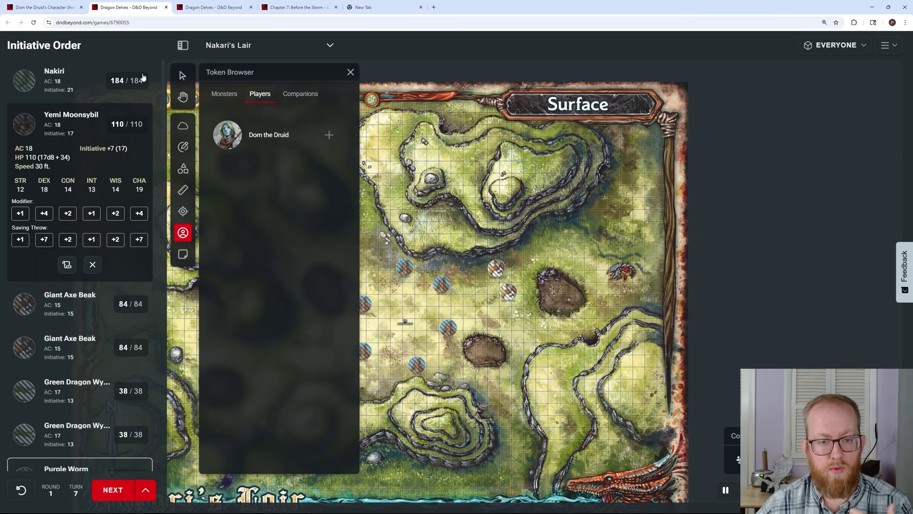
left_click(66, 312)
left_click(440, 285)
left_click(214, 7)
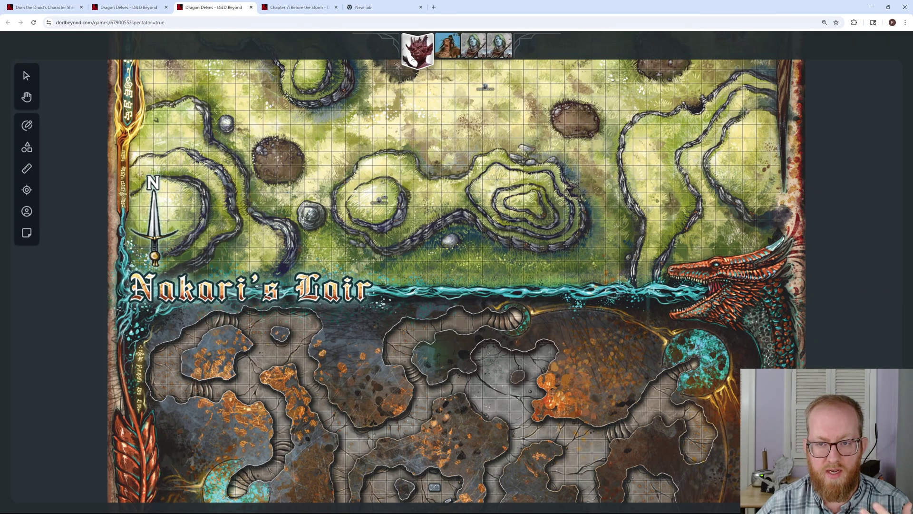
left_click(128, 7)
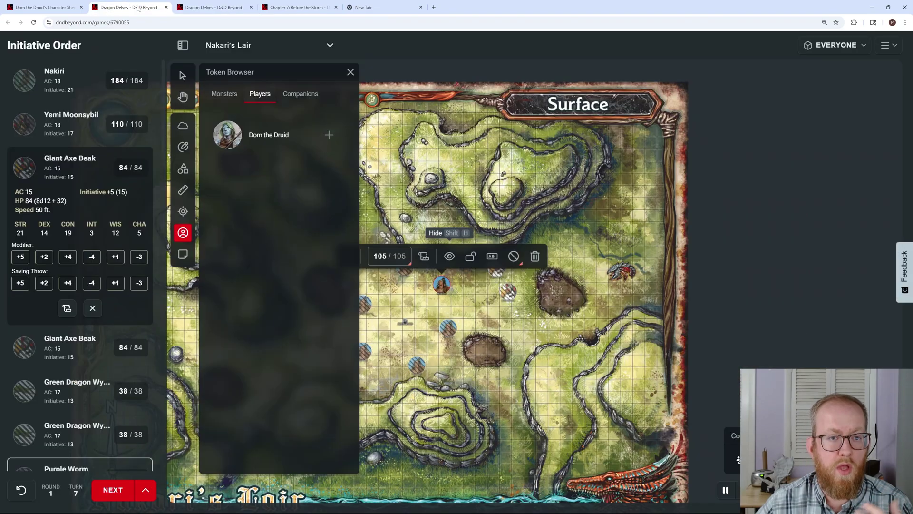
- Advance initiative to round 1, turn 17, Galeb Duhr's turn at initiative 12
scroll(104, 390, "down", 2)
scroll(103, 389, "down", 3)
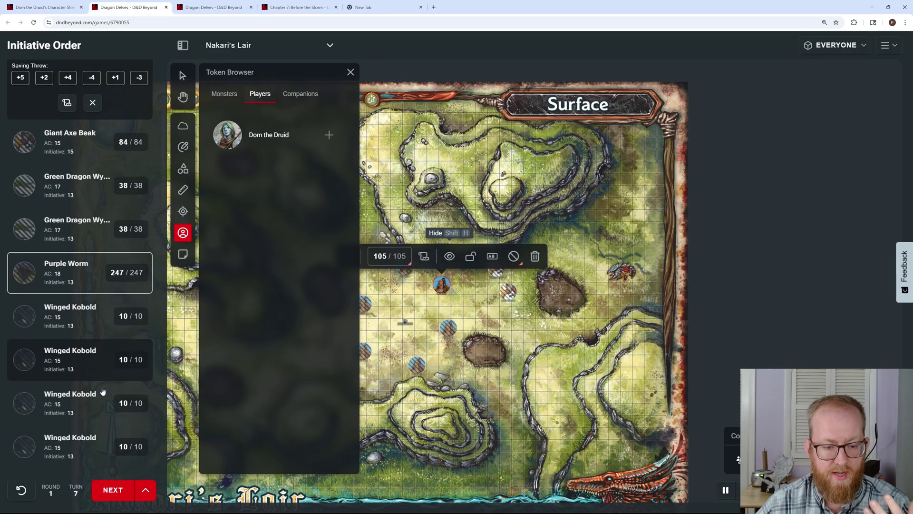
left_click(113, 493)
left_click(113, 494)
left_click(113, 495)
left_click(113, 496)
left_click(113, 495)
left_click(113, 496)
left_click(113, 496)
left_click(112, 496)
left_click(113, 496)
left_click(112, 496)
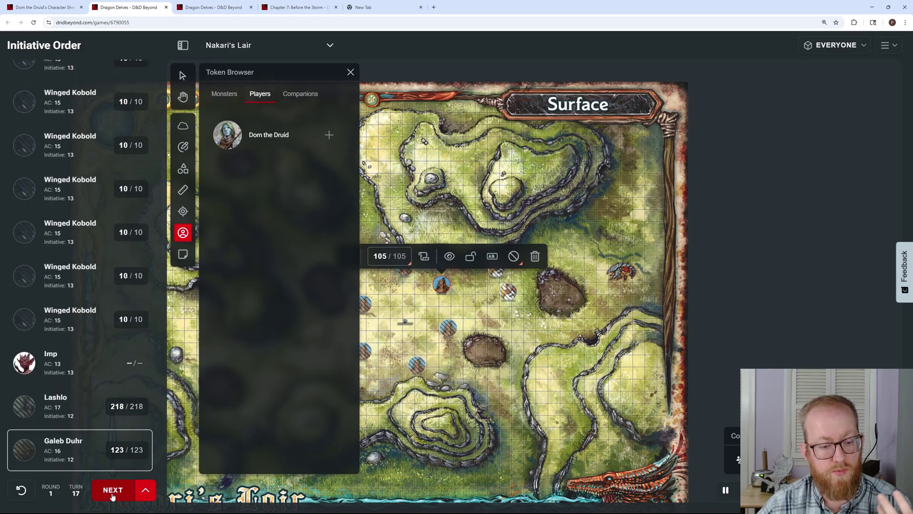
- Reveal the hidden creature tokens in the centre of Nakari's Lair to players
left_click(350, 72)
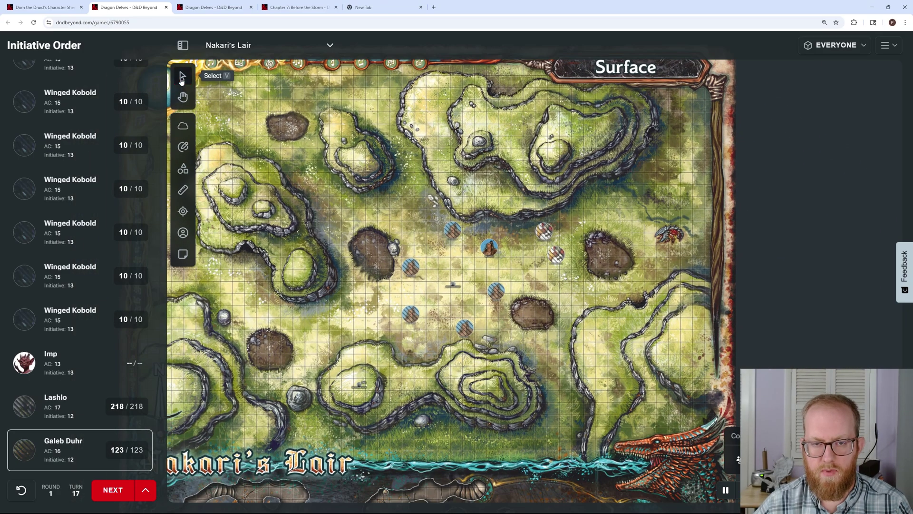
left_click(181, 77)
left_click_drag(302, 159, 627, 412)
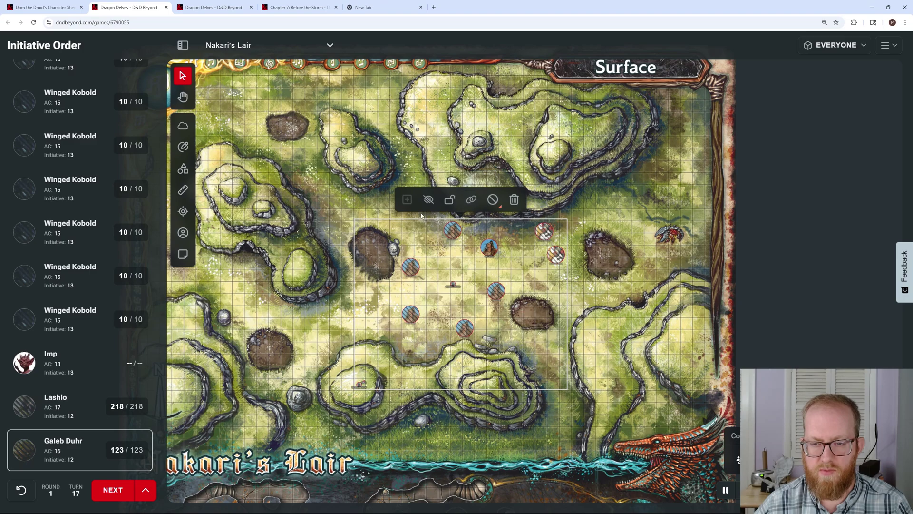
left_click(428, 199)
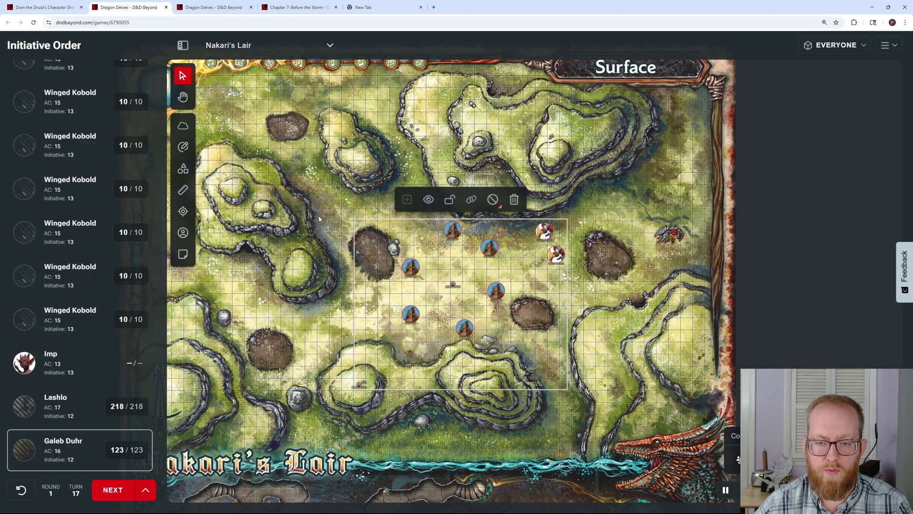
- Reselect the central tokens and end the running combat, emptying the initiative tracker
left_click(337, 190)
left_click_drag(354, 192, 616, 385)
left_click(146, 490)
left_click(122, 464)
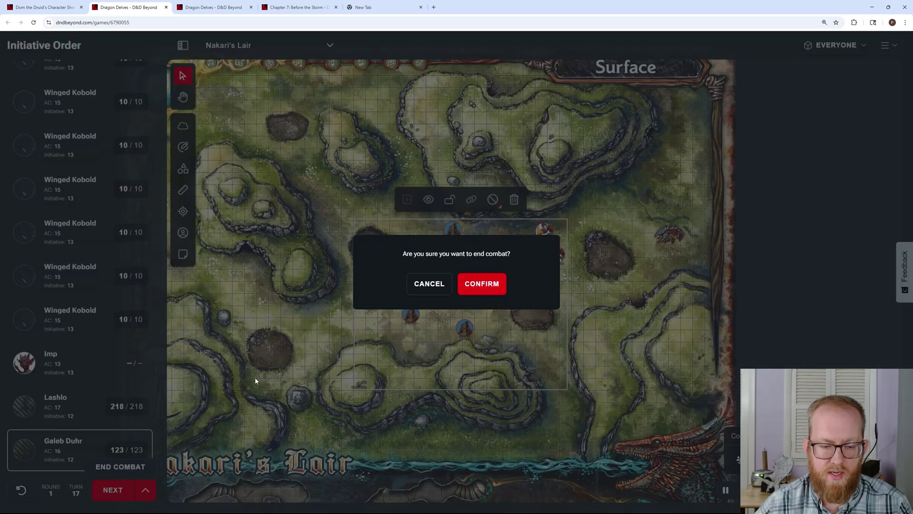
left_click(468, 288)
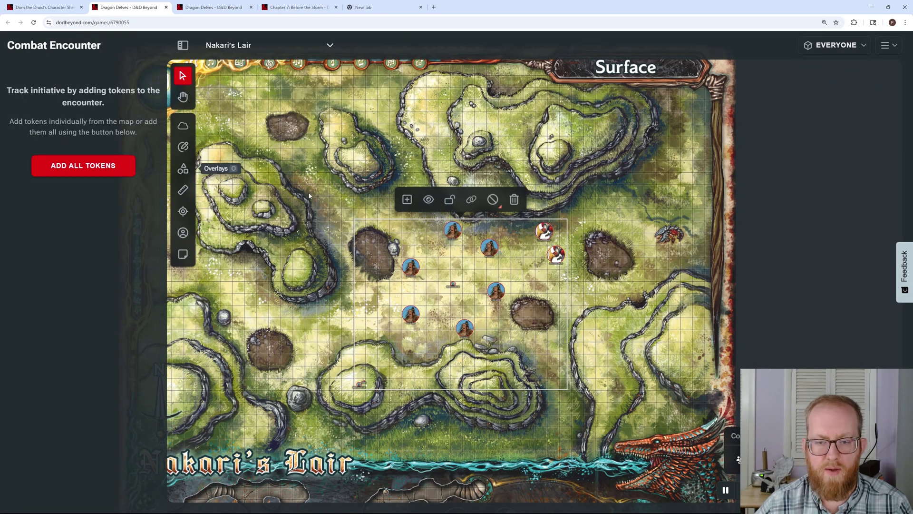
- Add the revealed giants and axe beaks to a new encounter and reselect them
left_click(407, 200)
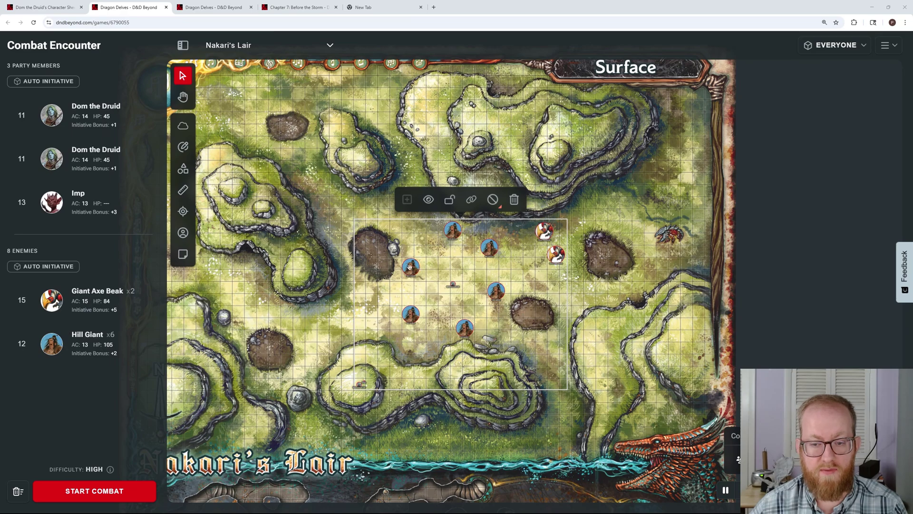
left_click(280, 238)
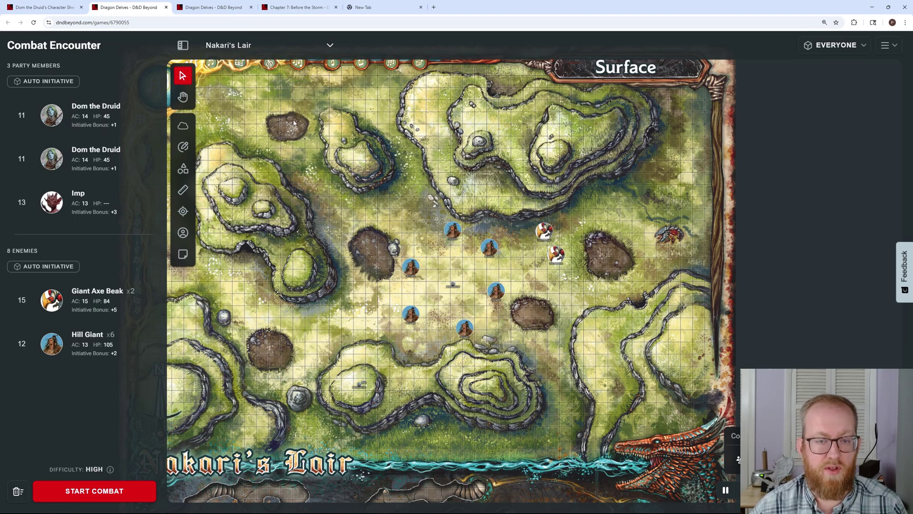
left_click(182, 75)
left_click(183, 75)
left_click_drag(344, 212, 653, 414)
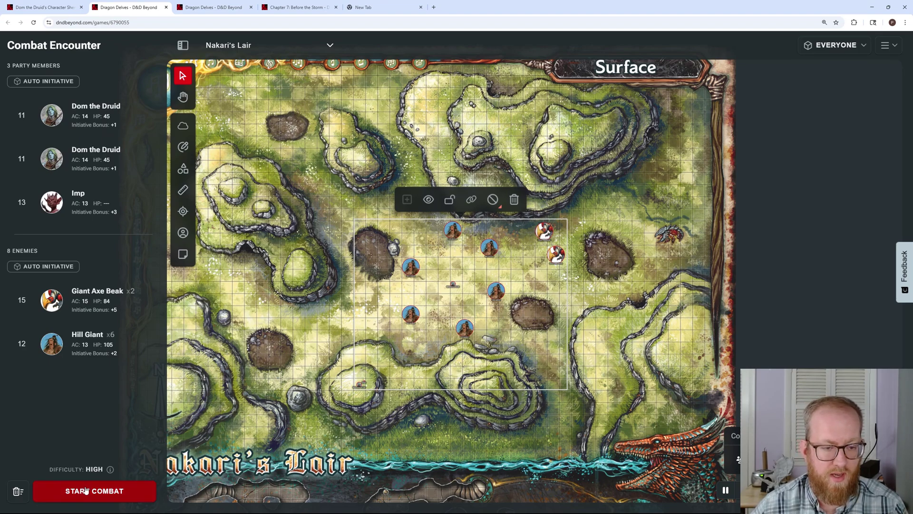
- Re-roll enemy initiative, start combat with Giant Axe Beaks leading at 17, and check the spectator view
left_click(45, 267)
left_click(83, 493)
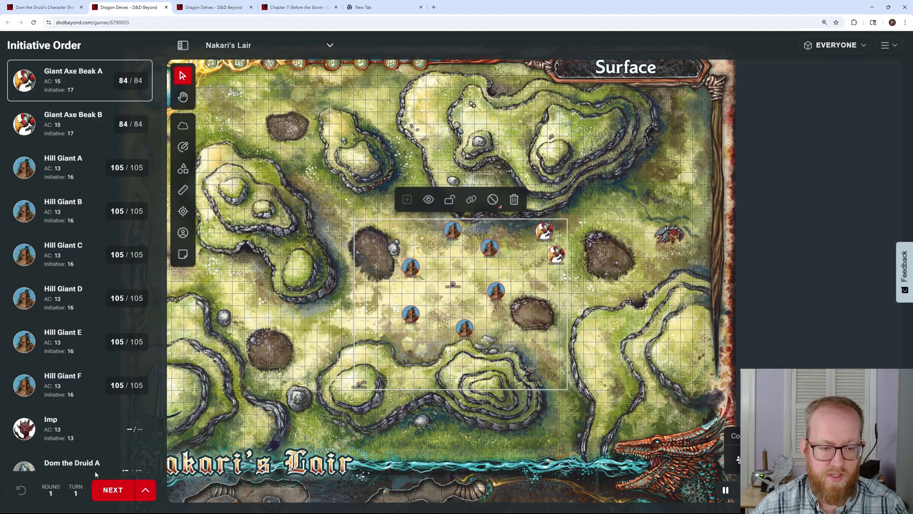
scroll(95, 266, "down", 2)
left_click(216, 8)
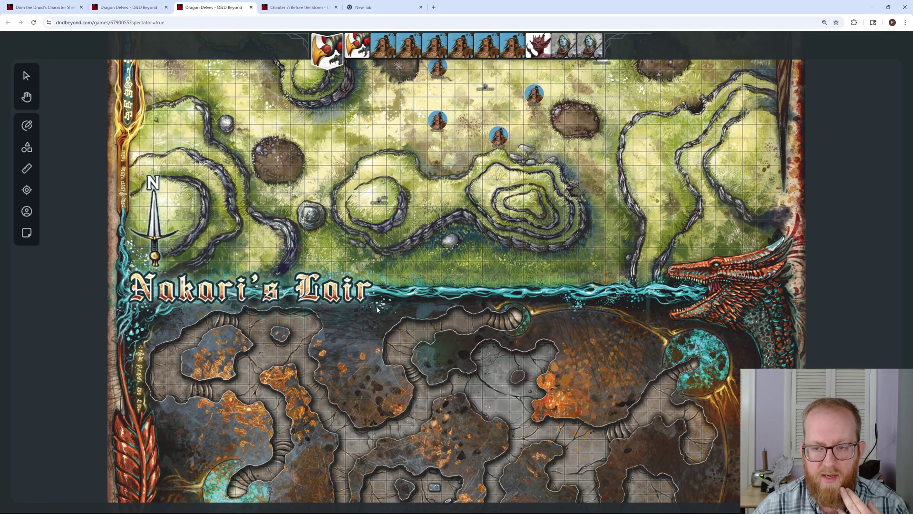
key("ctrl+shift+Tab")
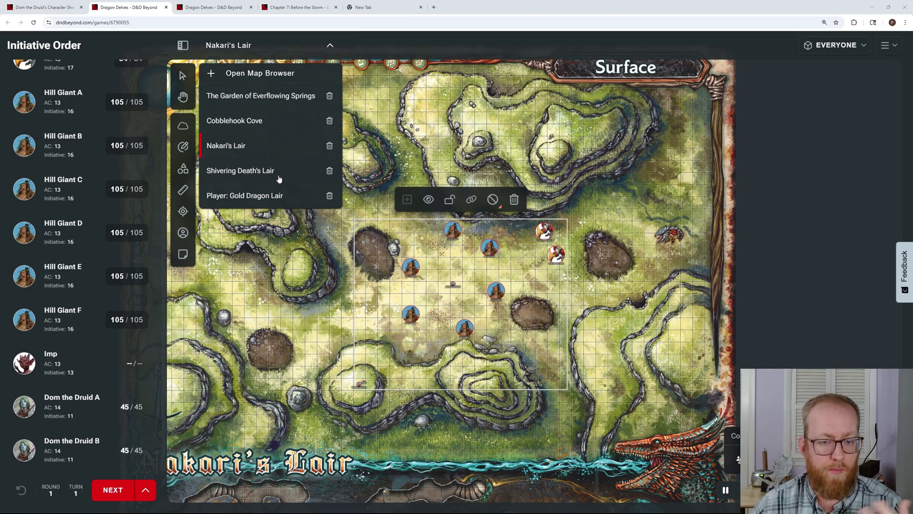
- Load the Player: Gold Dragon Lair map, then zoom out and pan across the coastal cliffside
left_click(259, 202)
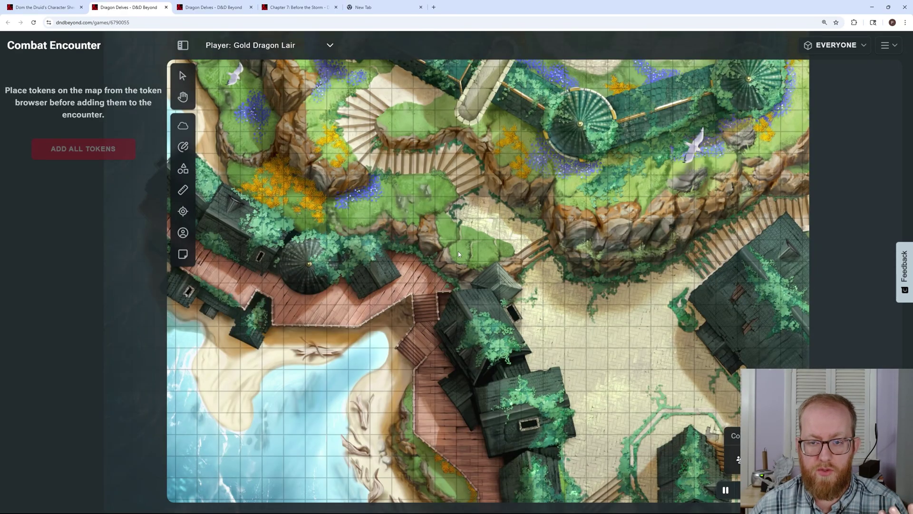
scroll(458, 251, "down", 5)
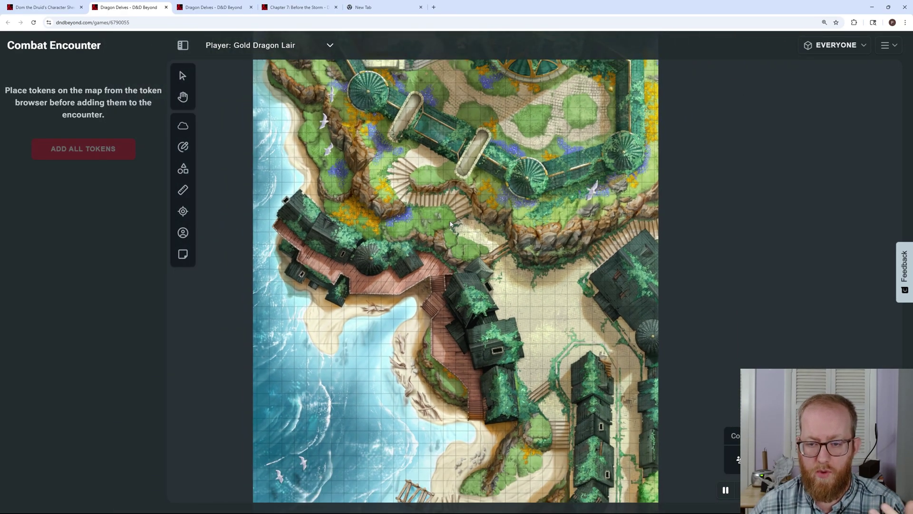
left_click_drag(451, 224, 411, 223)
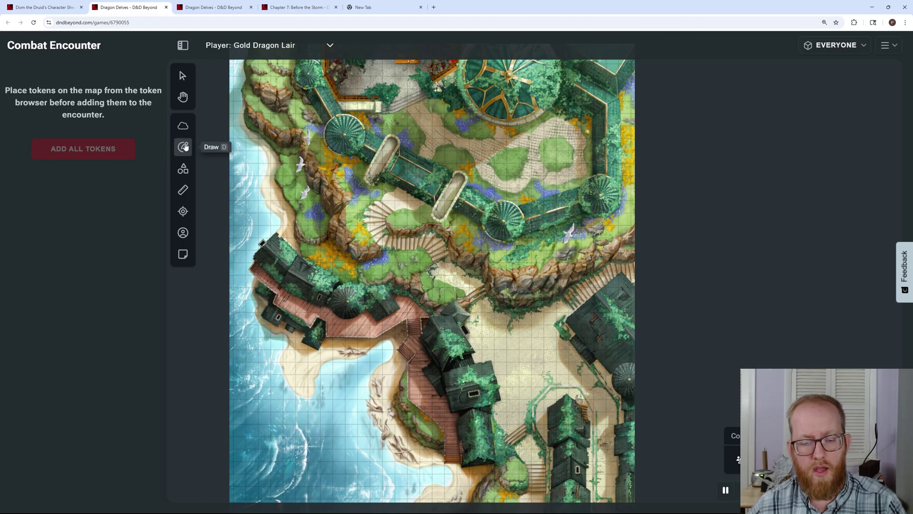
- Filter the Token Browser's monsters and search 'gold' to list the four gold dragons
left_click(183, 232)
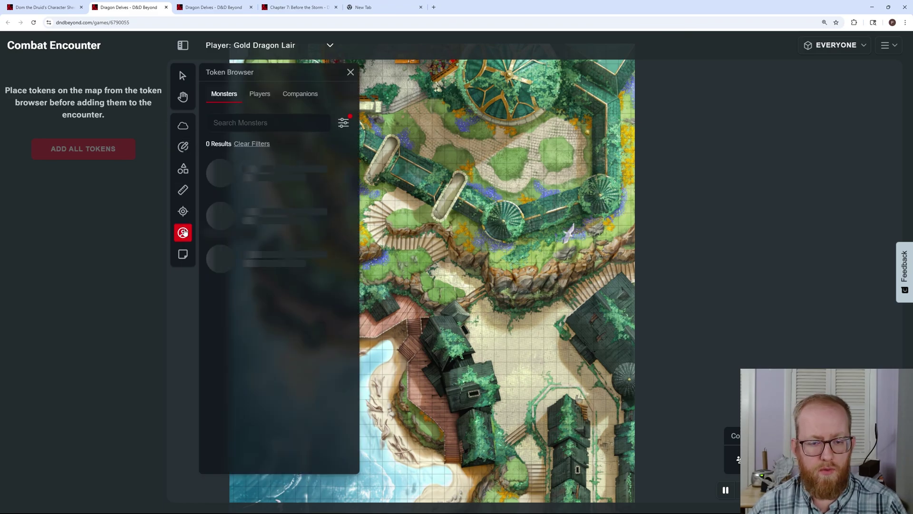
left_click(342, 122)
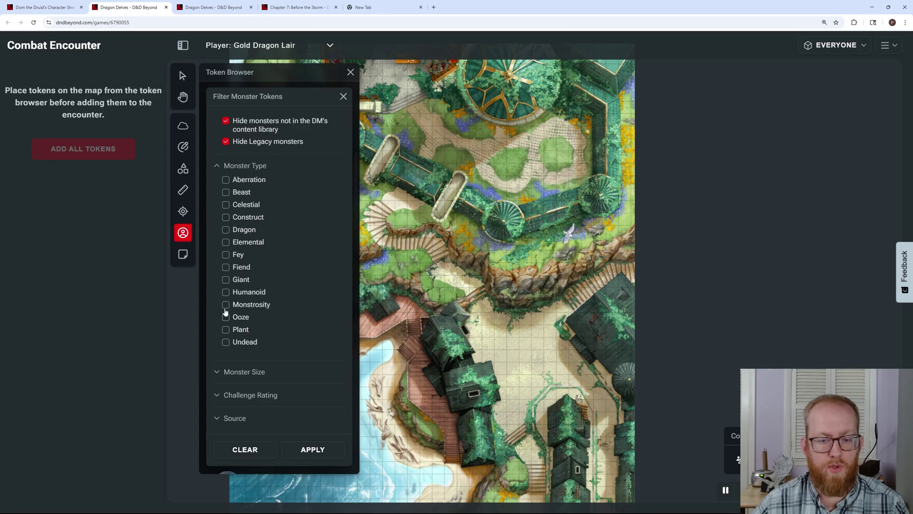
left_click(343, 96)
left_click(275, 125)
type("gold")
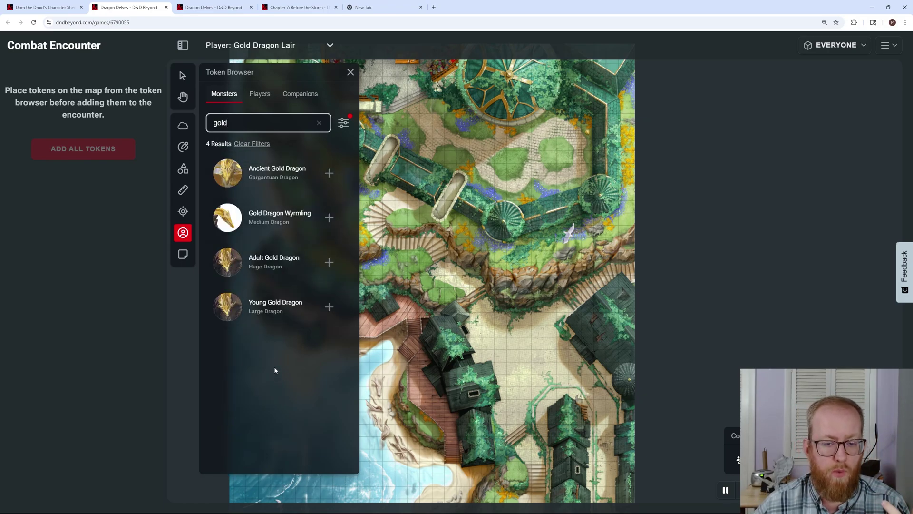
- Place an Ancient Gold Dragon in the upper courtyard and one Adult Gold Dragon lower down
left_click(335, 173)
left_click_drag(456, 268, 530, 164)
left_click(329, 262)
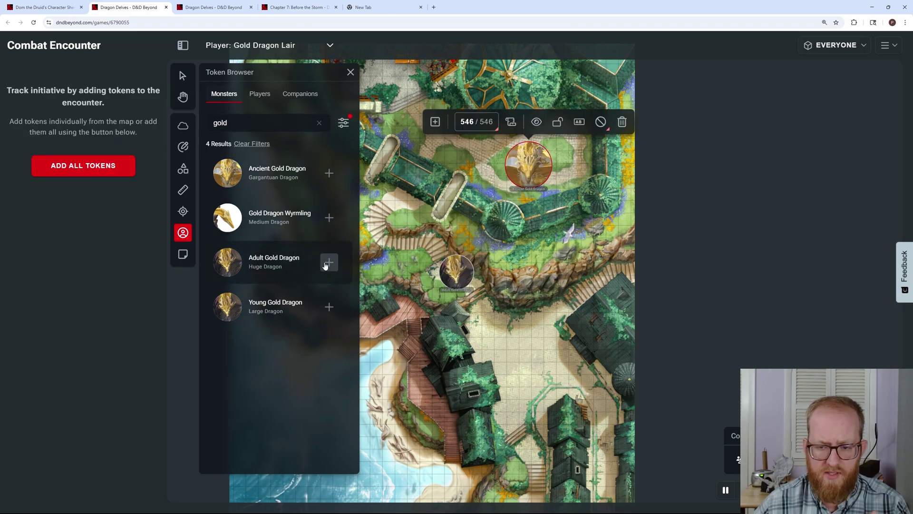
left_click_drag(447, 276, 517, 351)
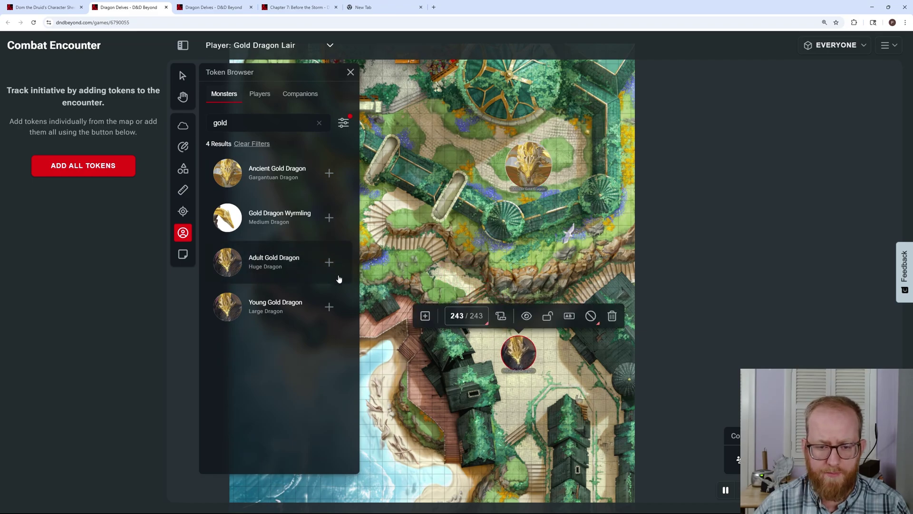
left_click(329, 262)
left_click(453, 268)
key("Delete")
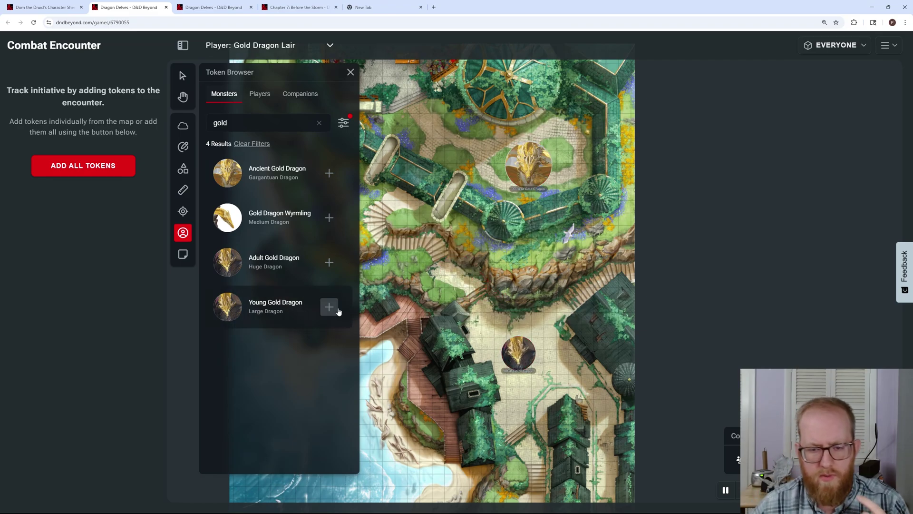
- Add Young Gold Dragons and Gold Dragon Wyrmlings and spread them around the courtyard
left_click(329, 306)
left_click(329, 307)
left_click_drag(456, 271, 370, 218)
left_click_drag(480, 271, 433, 125)
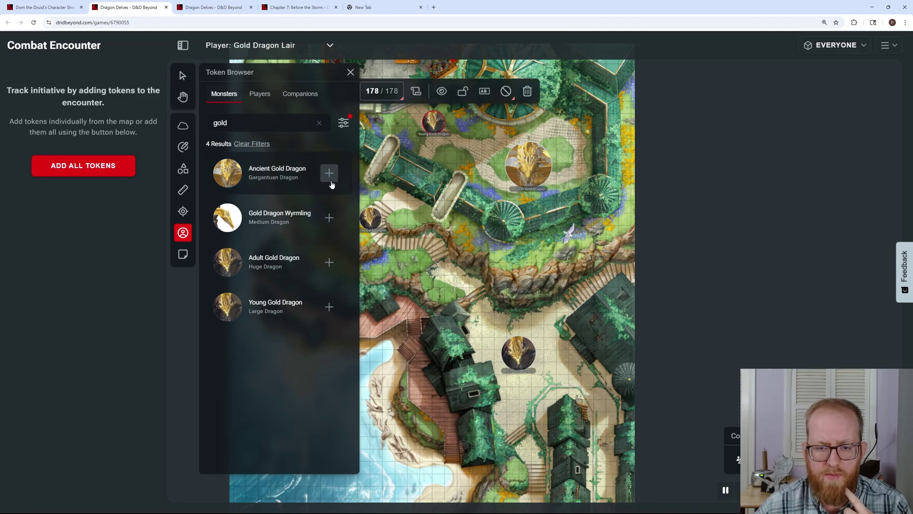
left_click(329, 219)
left_click(329, 219)
left_click(329, 219)
left_click(330, 219)
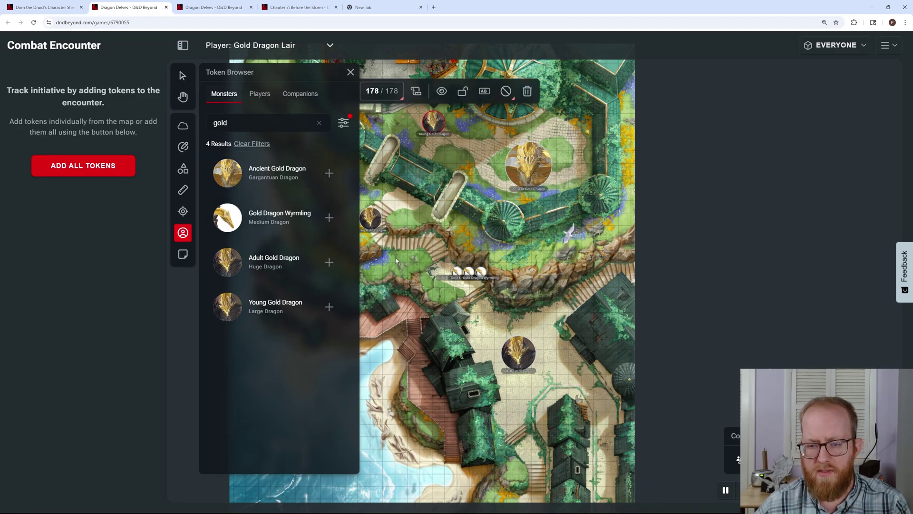
left_click_drag(456, 274, 414, 261)
- Move another wyrmling to the right, then close the Token Browser and collapse the sidebar
left_click_drag(483, 279, 529, 267)
left_click(516, 309)
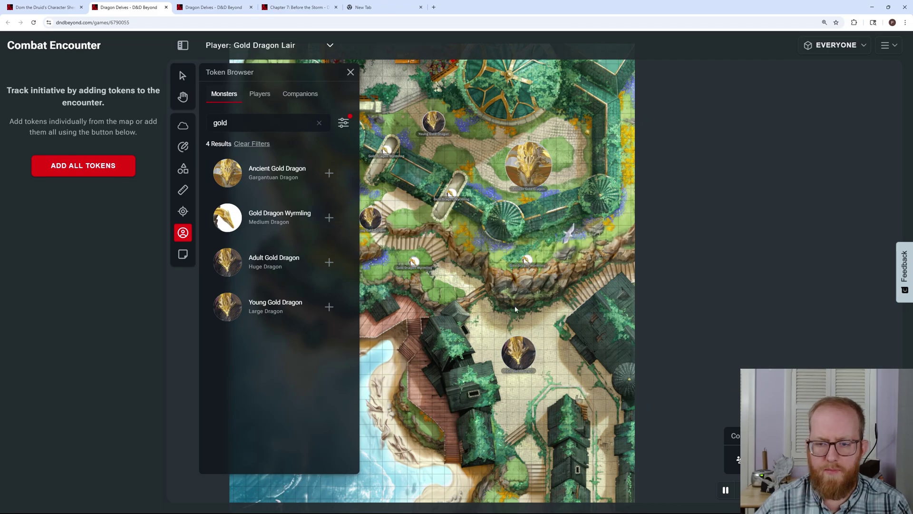
left_click(350, 72)
left_click(183, 45)
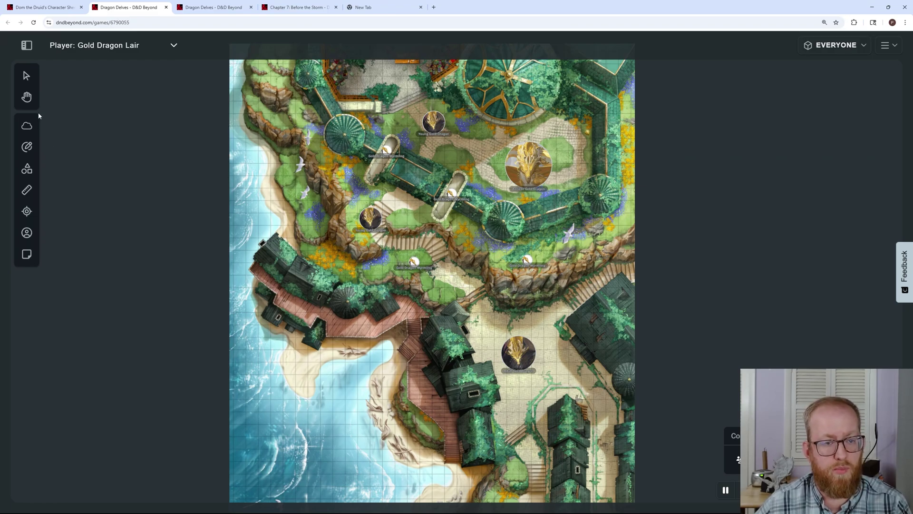
- Hide all the gold dragon tokens from players and lock them in place
left_click(26, 75)
left_click_drag(198, 72, 661, 481)
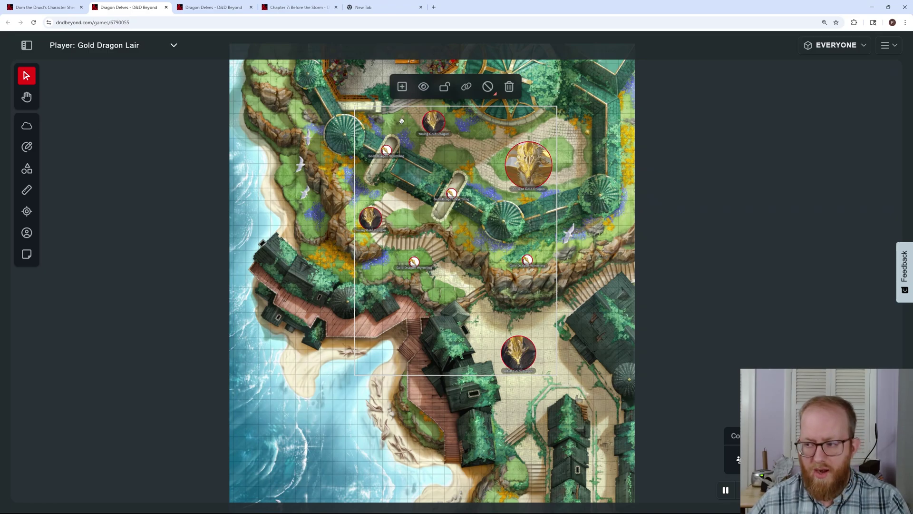
left_click(422, 87)
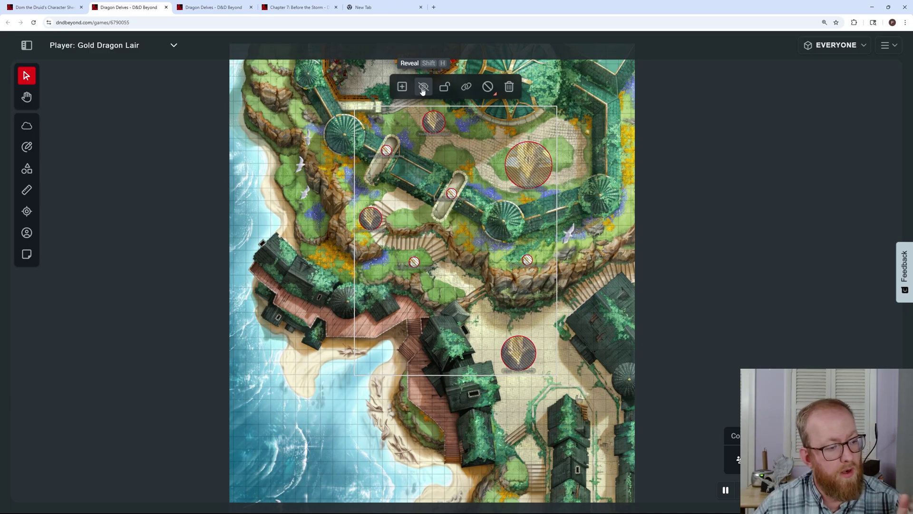
left_click(446, 88)
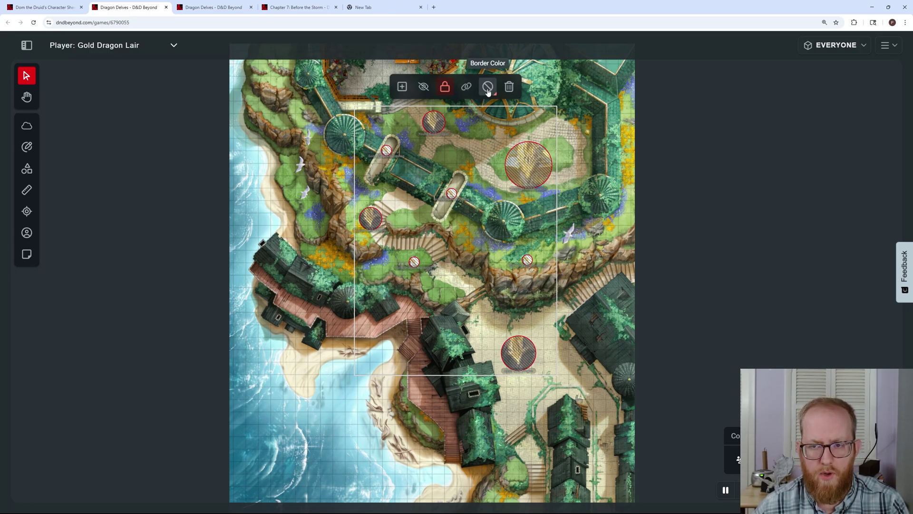
key("Escape")
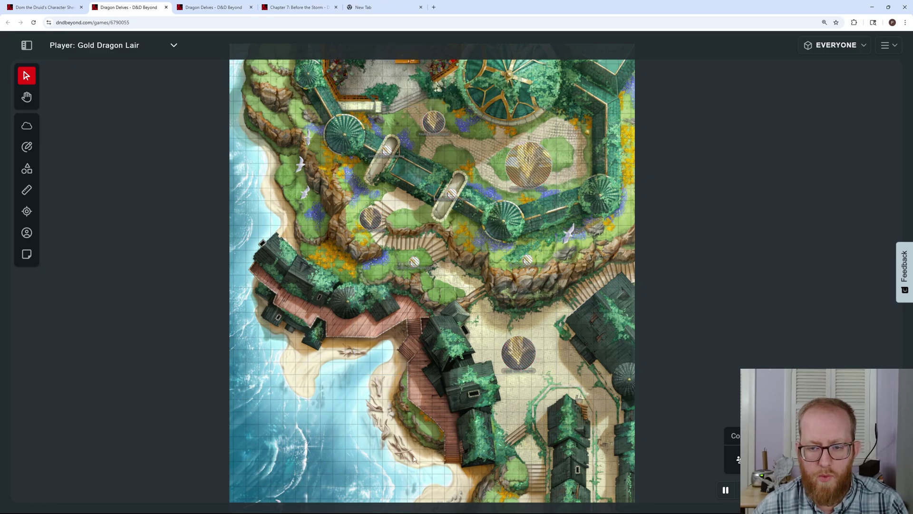
- Cover the entire Gold Dragon Lair in fog, then erase it over the sandy beach by the shore
left_click(27, 125)
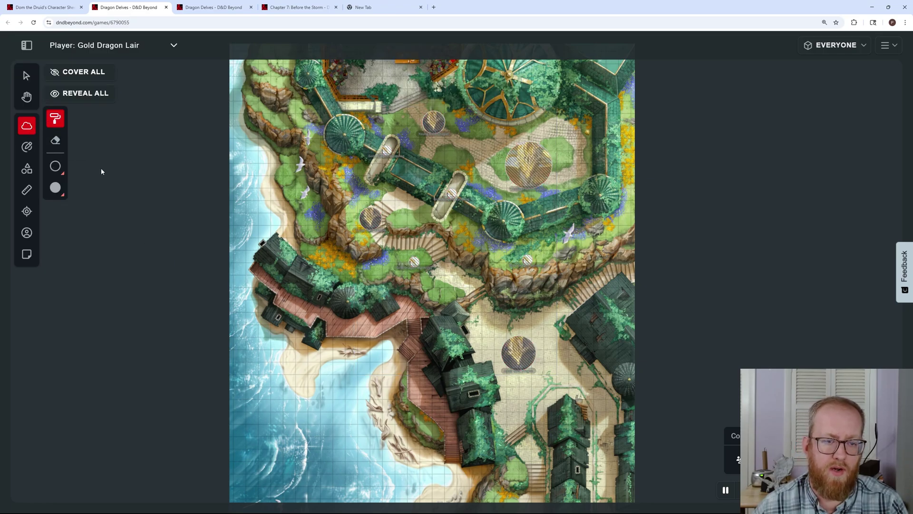
left_click(89, 74)
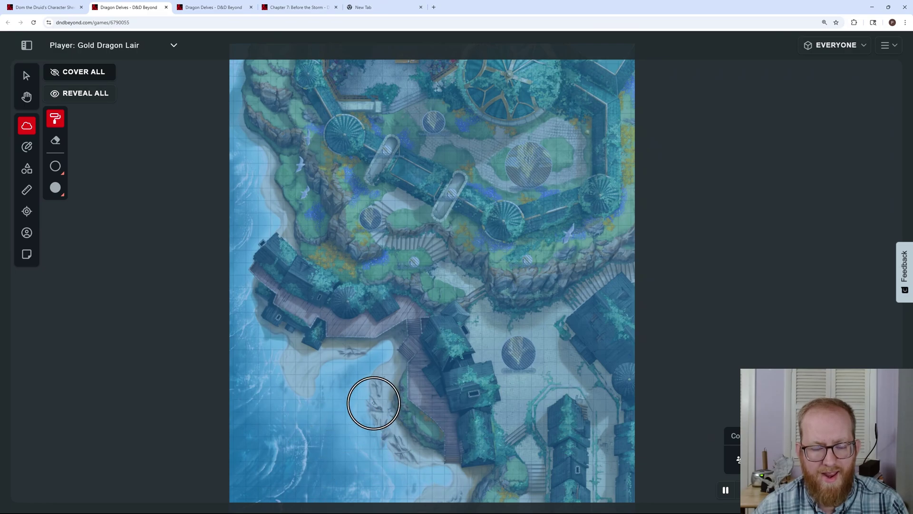
left_click(55, 141)
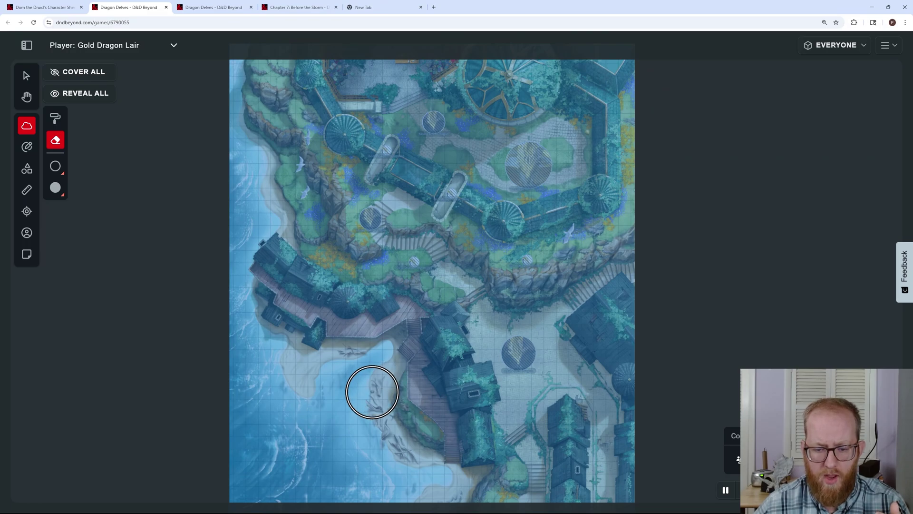
mouse_move(372, 392)
left_mouse_down()
mouse_move(369, 423)
mouse_move(349, 418)
mouse_move(345, 438)
mouse_move(290, 475)
mouse_move(341, 428)
mouse_move(241, 475)
mouse_move(347, 460)
mouse_move(367, 437)
mouse_move(337, 473)
mouse_move(391, 451)
mouse_move(357, 480)
mouse_move(327, 473)
mouse_move(320, 438)
mouse_move(330, 399)
left_mouse_up()
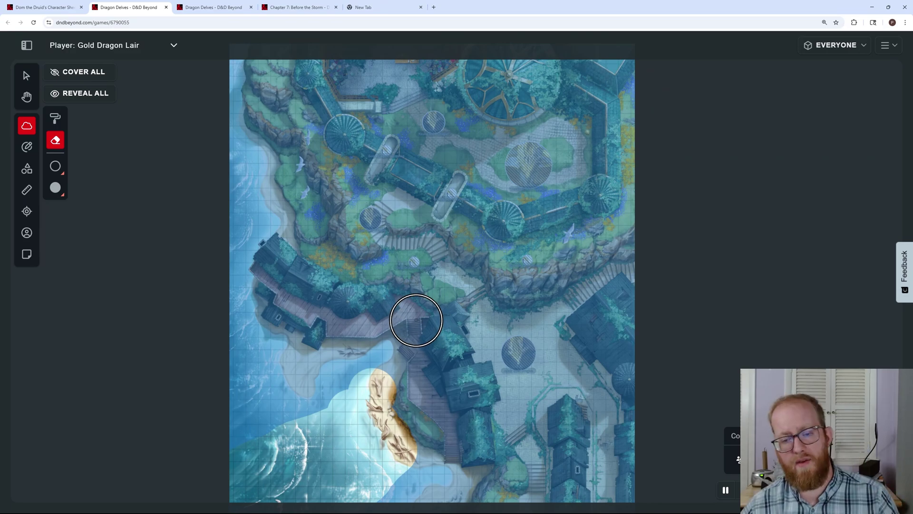
key("Escape")
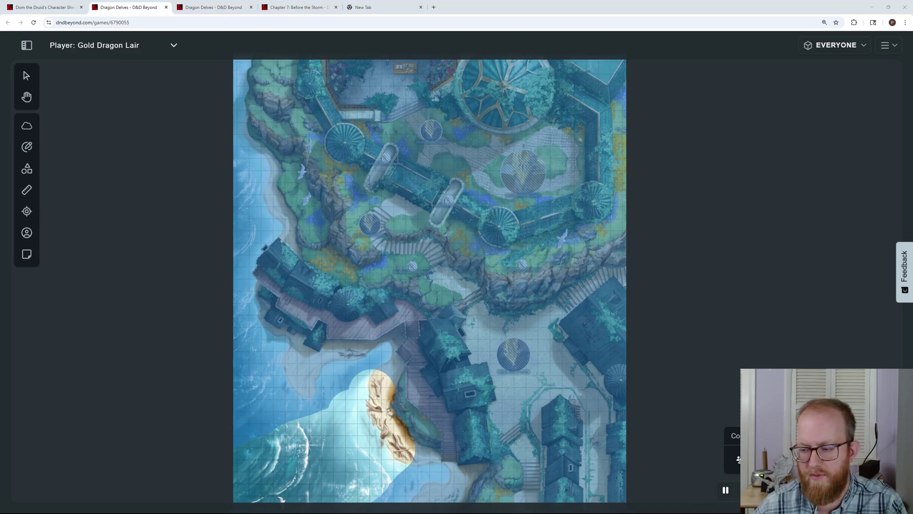
- Open the Keyboard Shortcuts reference with Shift+/ showing Shift+H visibility and Shift+L lock
key("shift+slash")
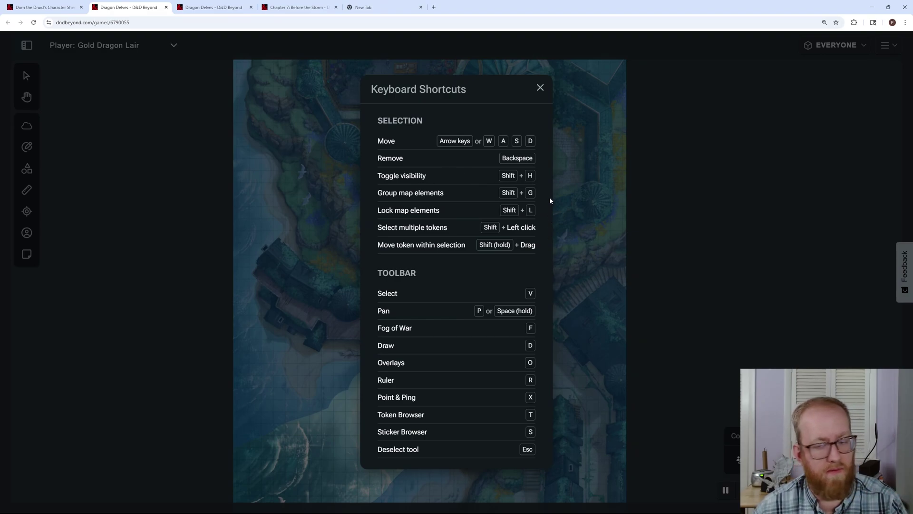
- Close the shortcuts and switch the game to the Nakari's Lair map
left_click(541, 89)
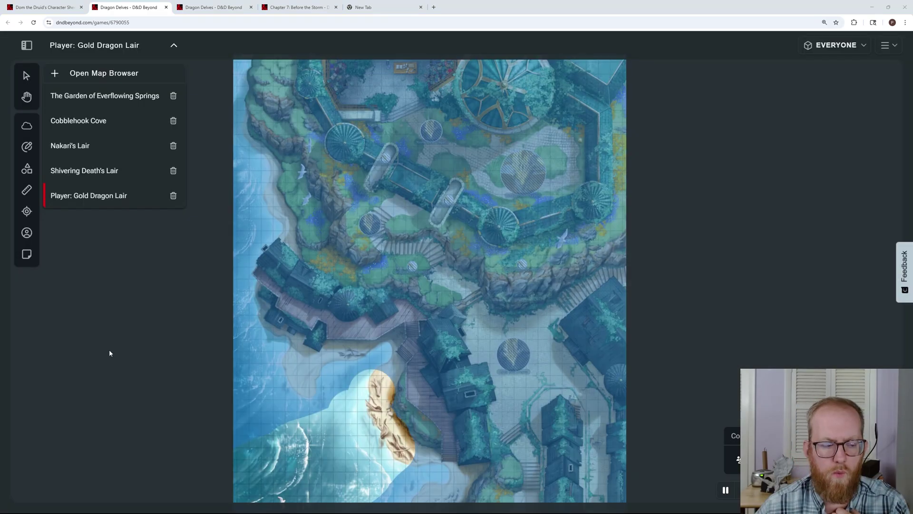
left_click(109, 148)
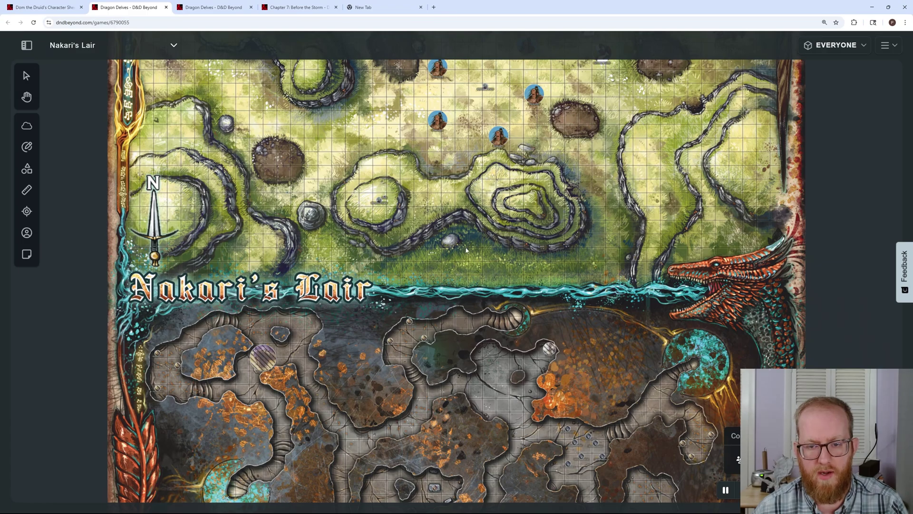
scroll(313, 326, "down", 5)
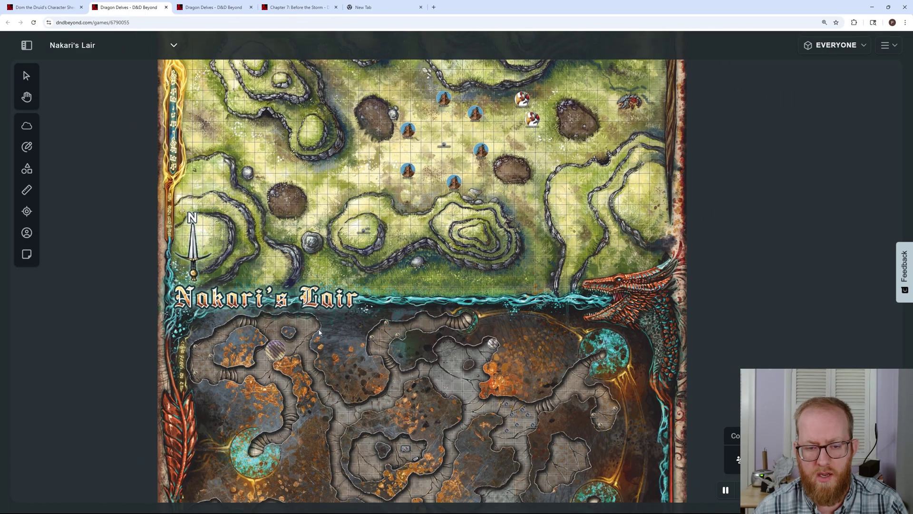
scroll(319, 332, "down", 2)
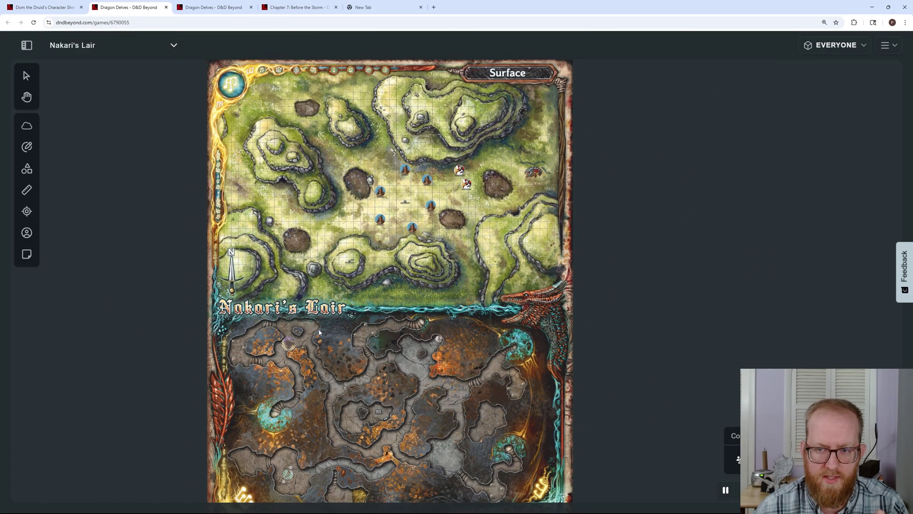
scroll(319, 332, "up", 2)
scroll(319, 332, "up", 5)
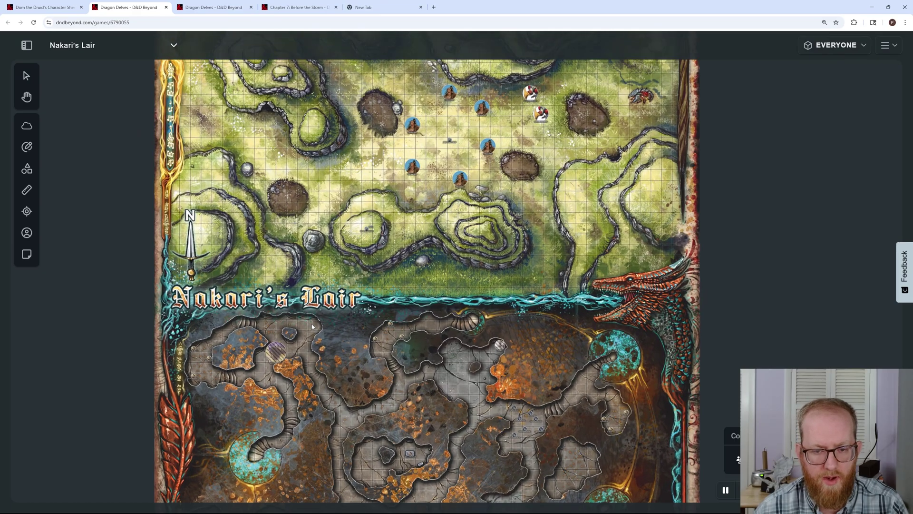
scroll(319, 318, "up", 1)
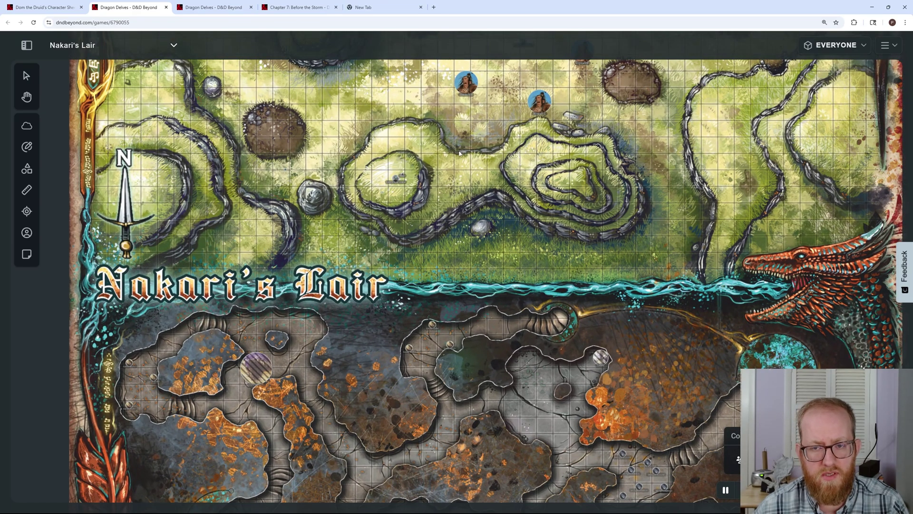
- Pan to the grassland surface and nudge one adventurer token a square to the right
left_click(27, 97)
left_click_drag(448, 217, 338, 409)
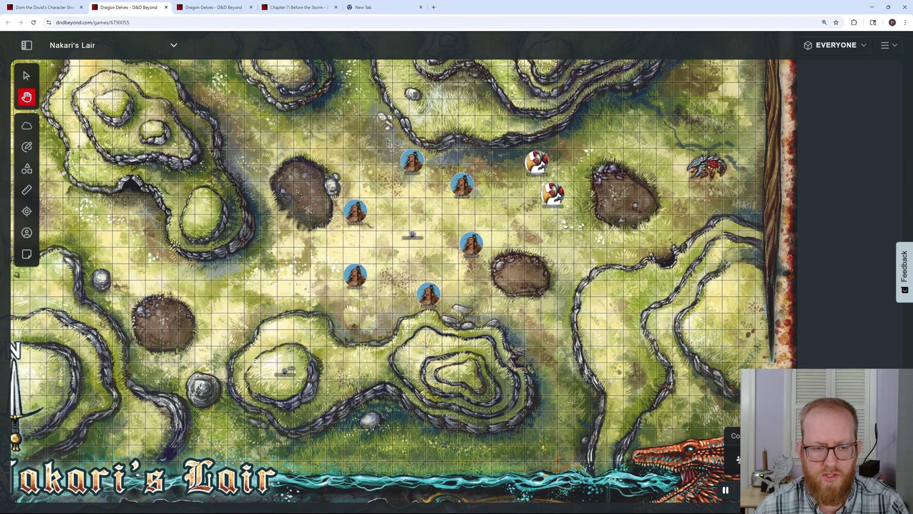
left_click(27, 75)
left_click(355, 214)
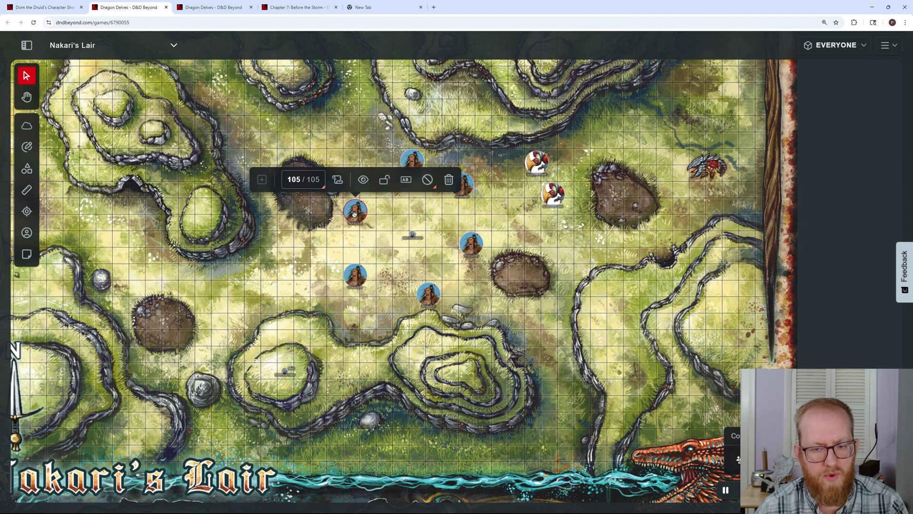
key("Right")
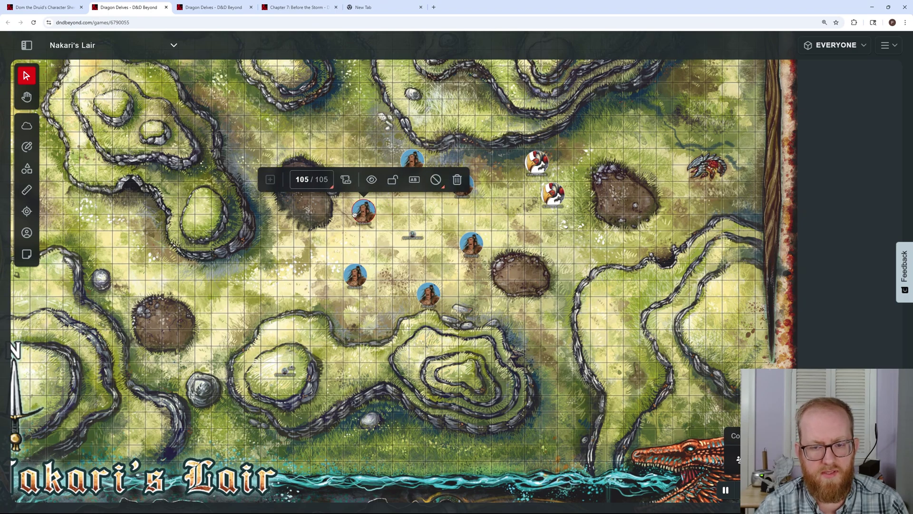
key("Right")
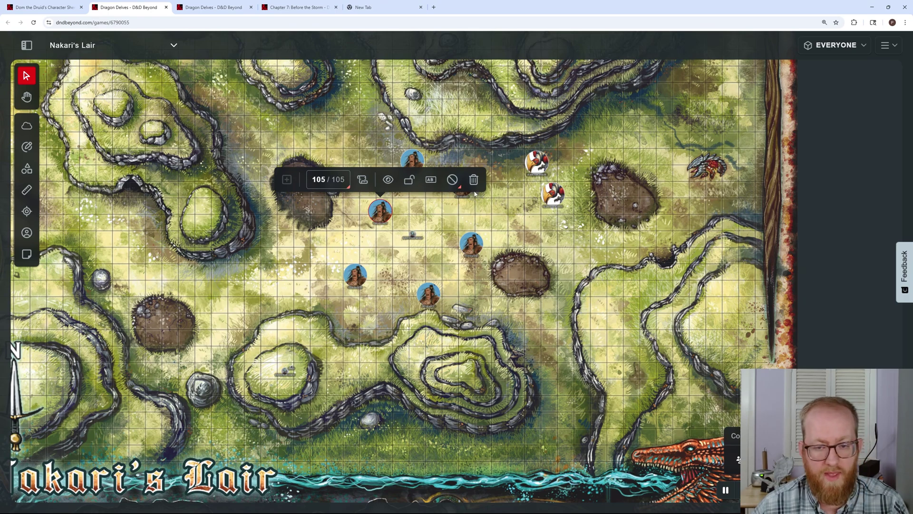
- Measure a short distance with the Ruler, then draw a 10 ft square overlay below the central token
left_click(26, 190)
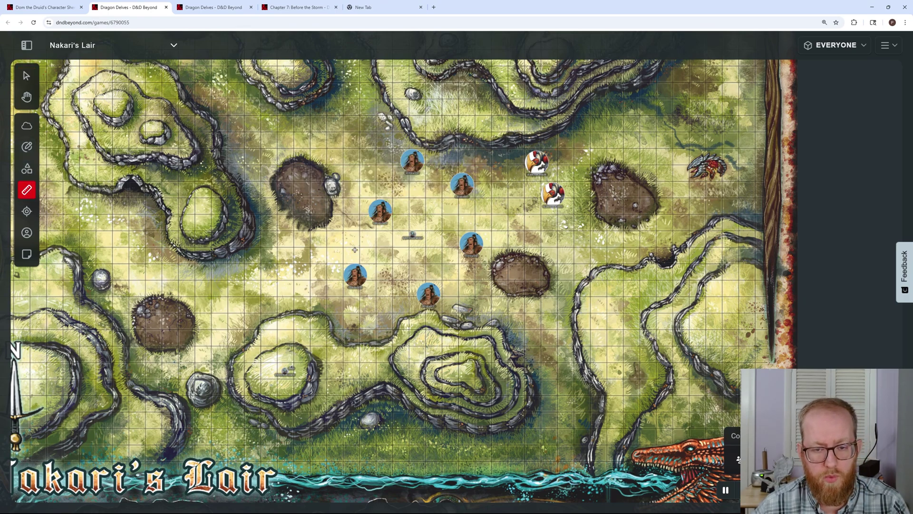
left_click_drag(342, 238, 358, 238)
left_click(27, 170)
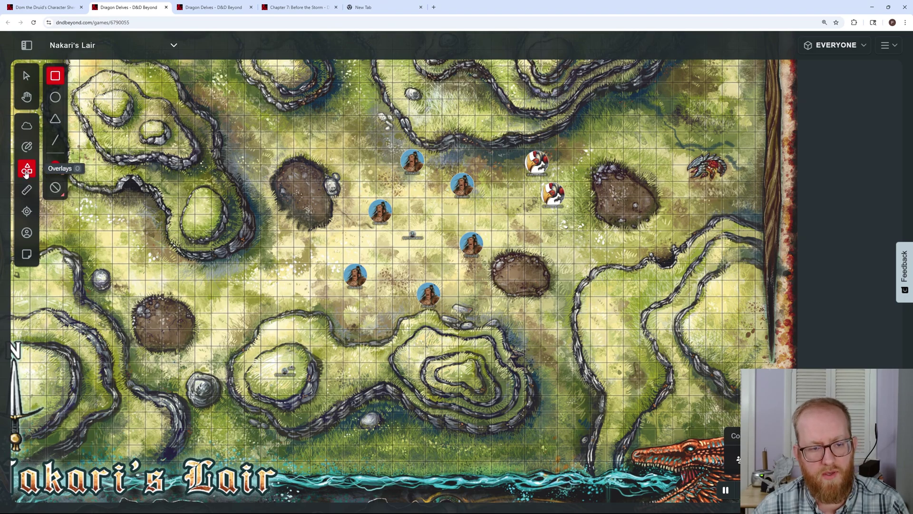
key("Escape")
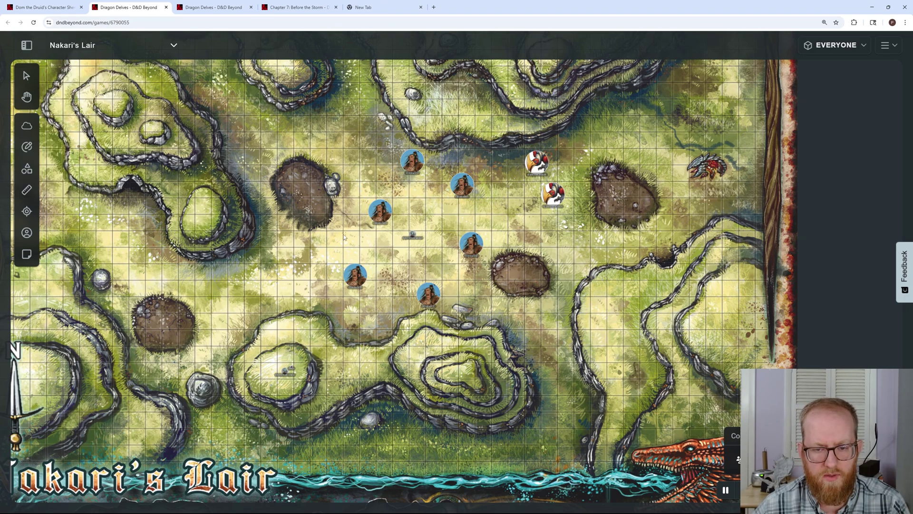
left_click(26, 169)
left_click_drag(344, 245, 355, 249)
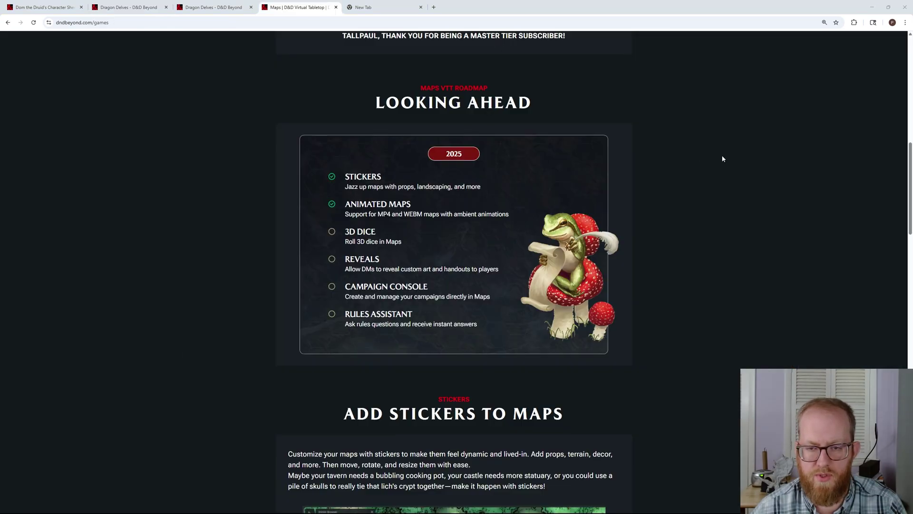
- Scroll the Maps page between the Maps: Beta intro and the Looking Ahead 2025 roadmap
scroll(541, 230, "up", 10)
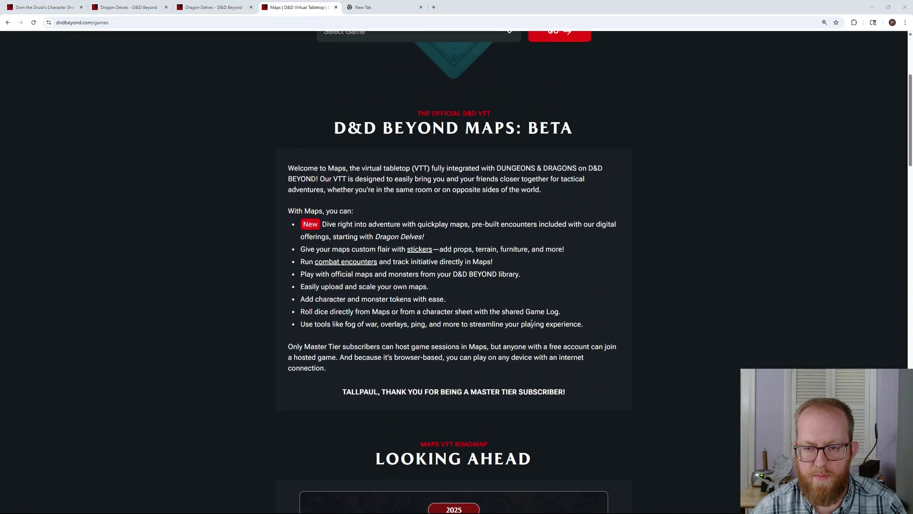
scroll(591, 373, "down", 3)
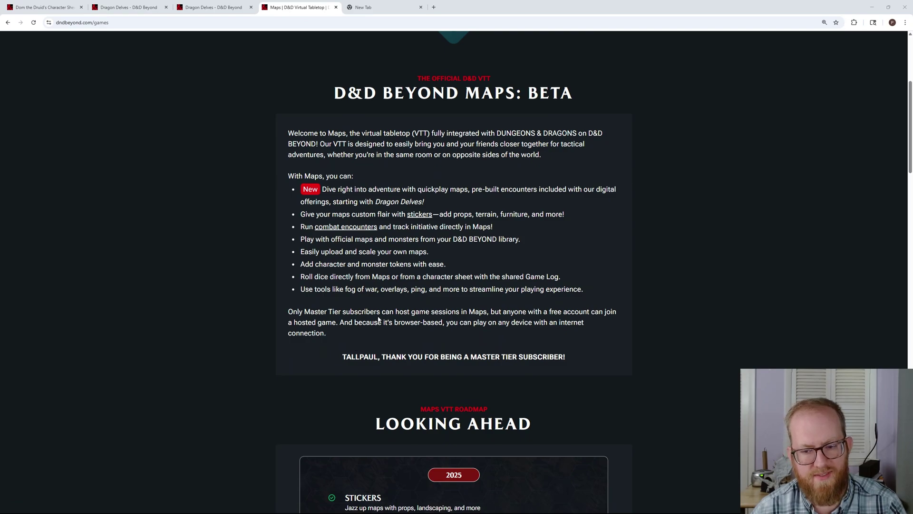
scroll(266, 319, "down", 4)
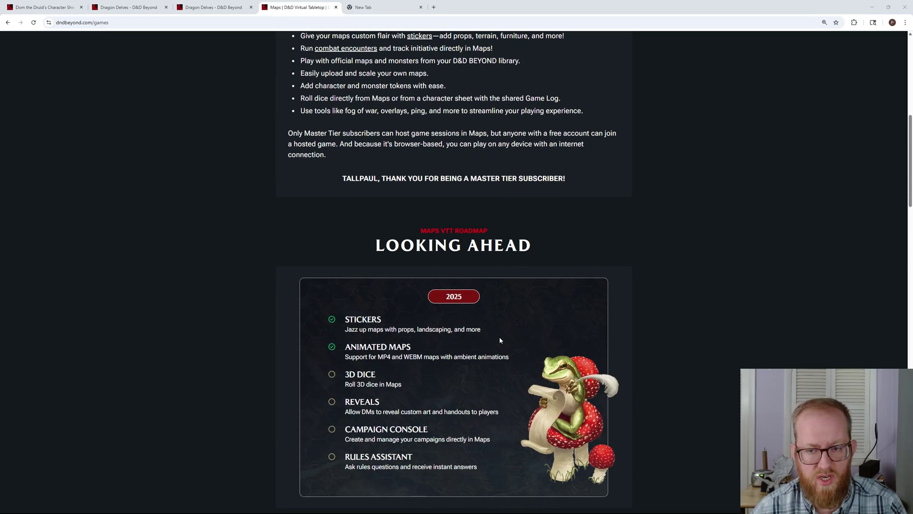
scroll(480, 305, "down", 2)
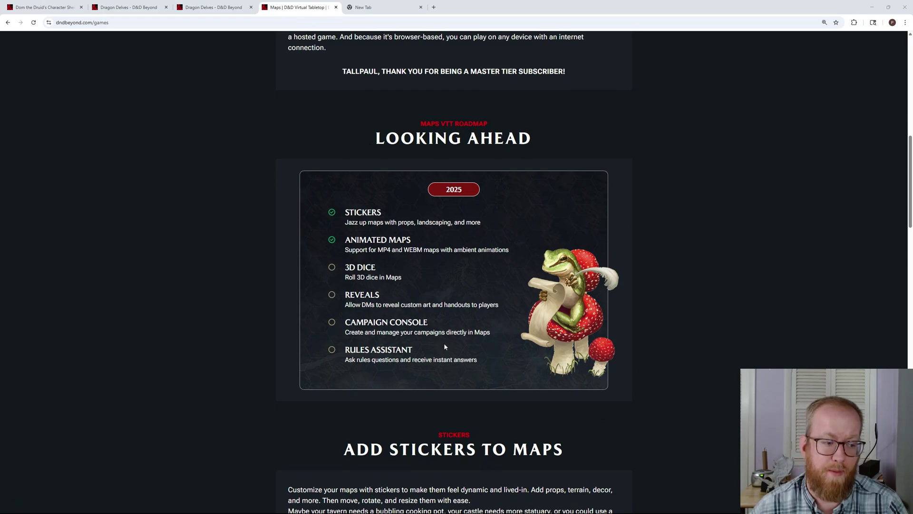
scroll(509, 366, "up", 10)
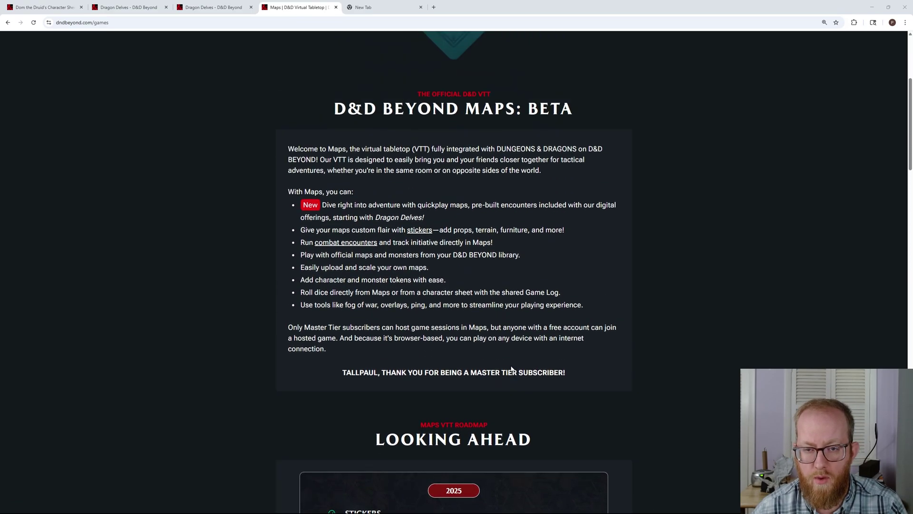
- Return to the Nakari's Lair map tab and pan the view to reveal the map's top edge
left_click(214, 7)
left_click(129, 7)
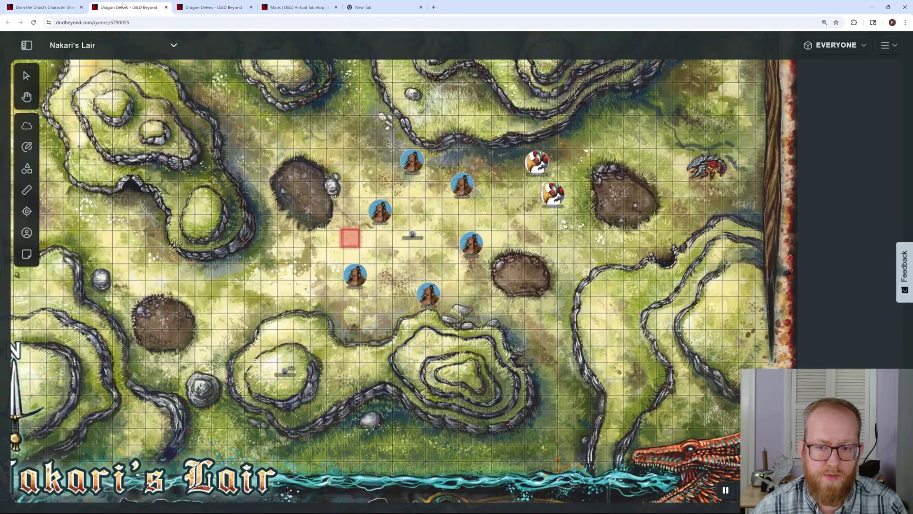
left_click(68, 8)
left_click(133, 9)
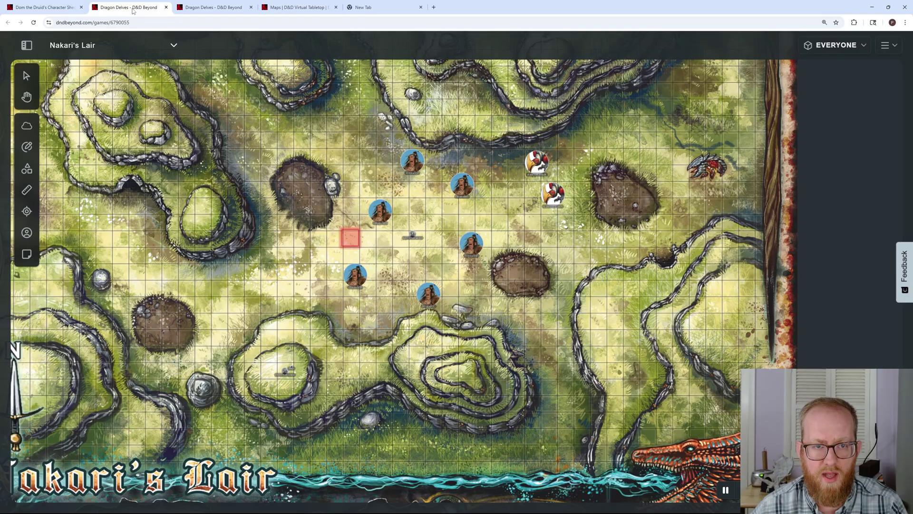
scroll(249, 320, "up", 1)
scroll(249, 319, "down", 2)
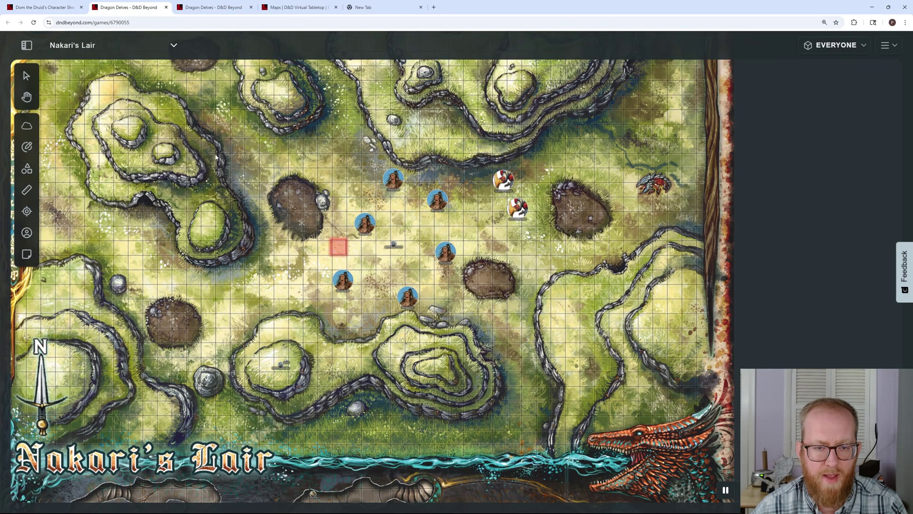
left_click(27, 97)
left_click_drag(105, 110, 155, 307)
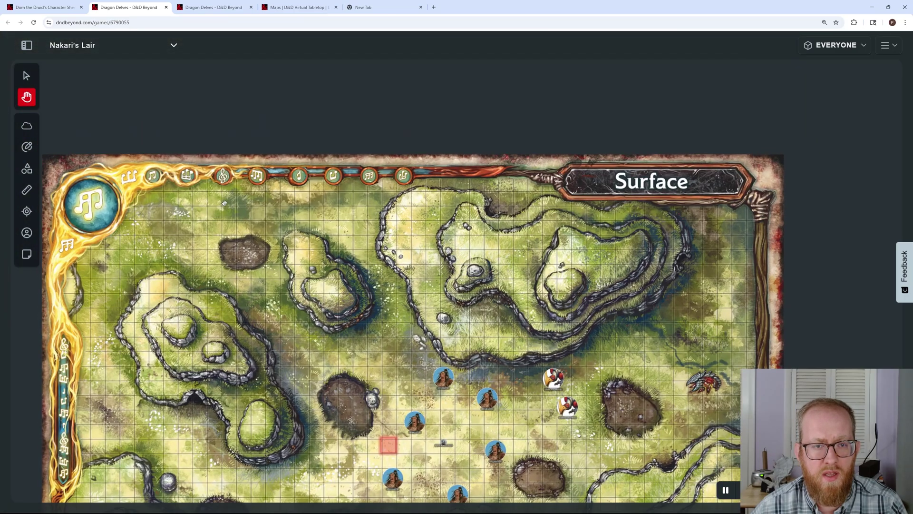
- Open the Map Browser and scroll through the Dragon Lairs pack, sourcebooks and adventures
left_click(151, 56)
left_click(72, 77)
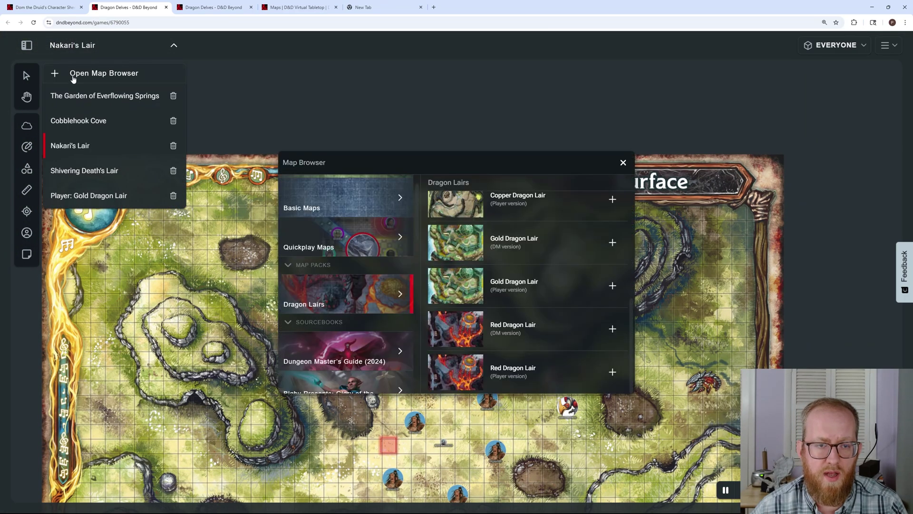
scroll(346, 373, "down", 15)
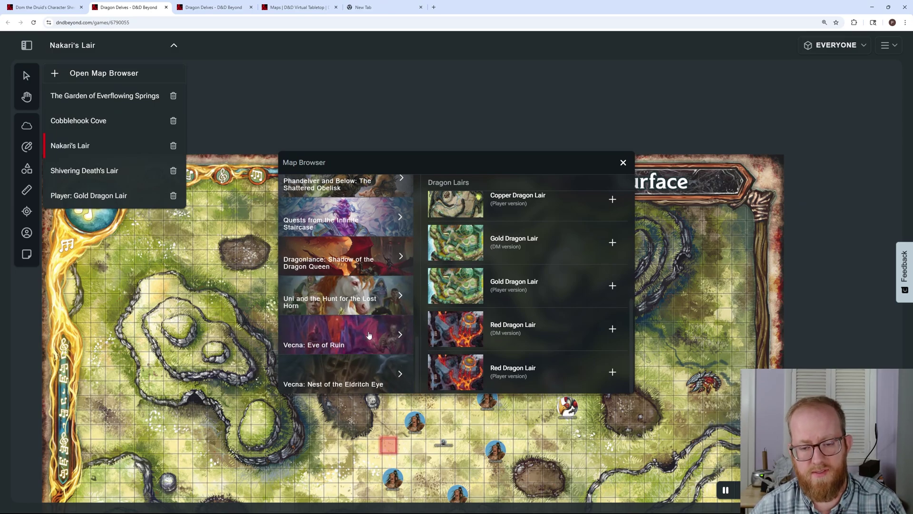
scroll(304, 314, "up", 5)
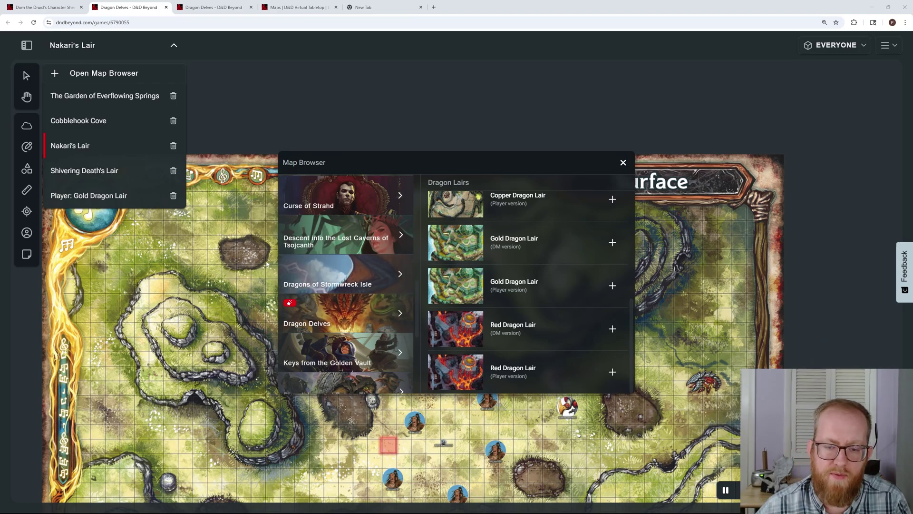
scroll(342, 282, "up", 1)
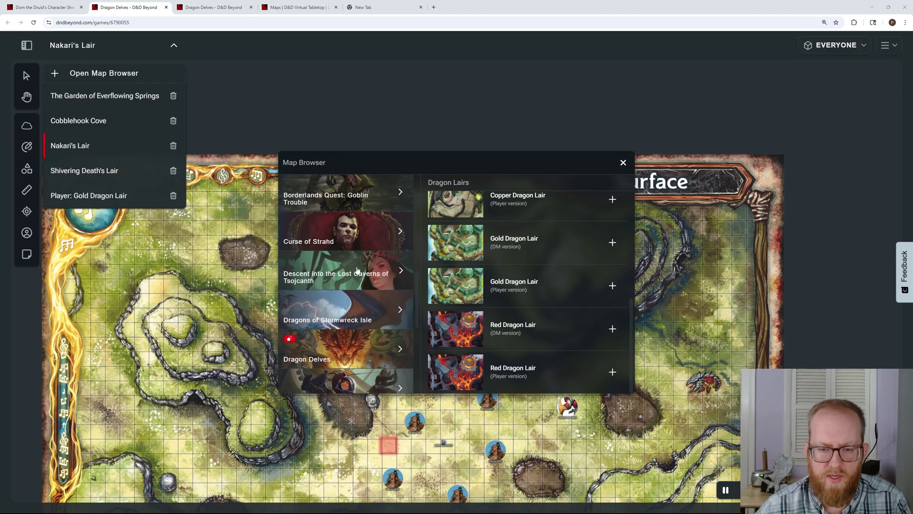
scroll(309, 276, "down", 6)
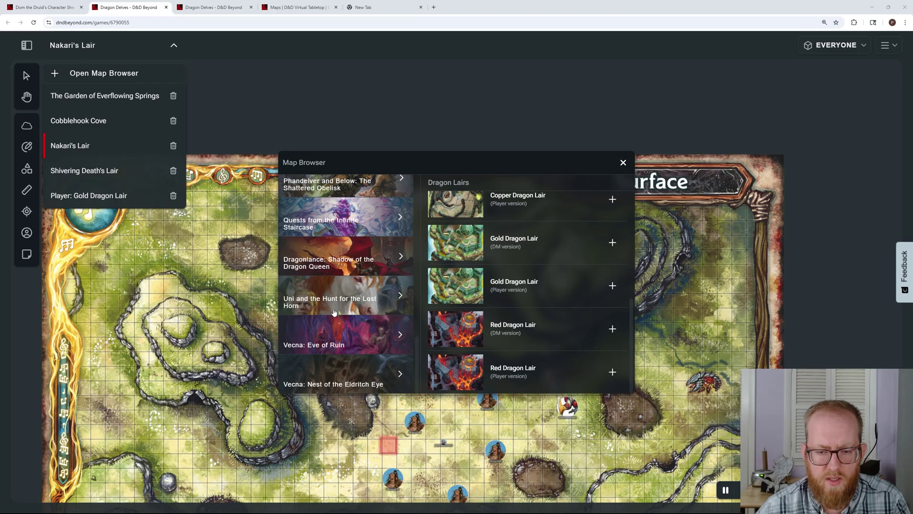
scroll(334, 311, "up", 3)
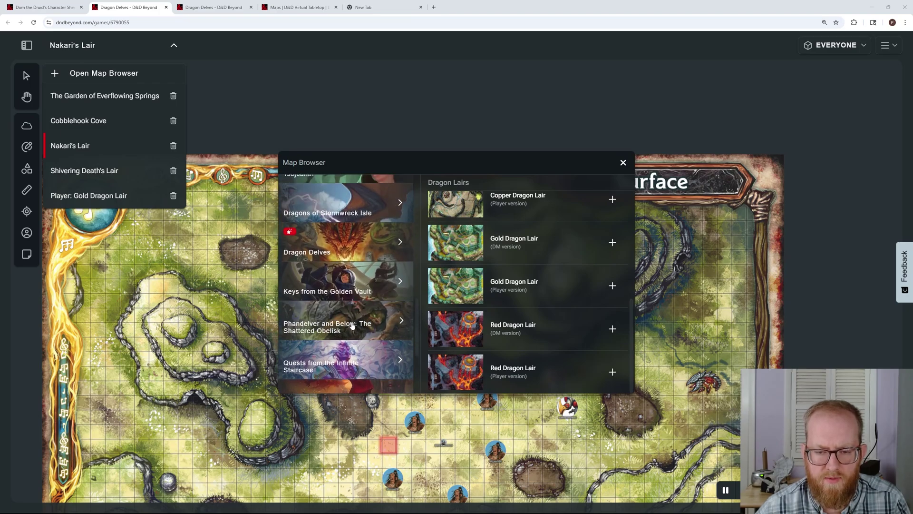
scroll(339, 332, "up", 5)
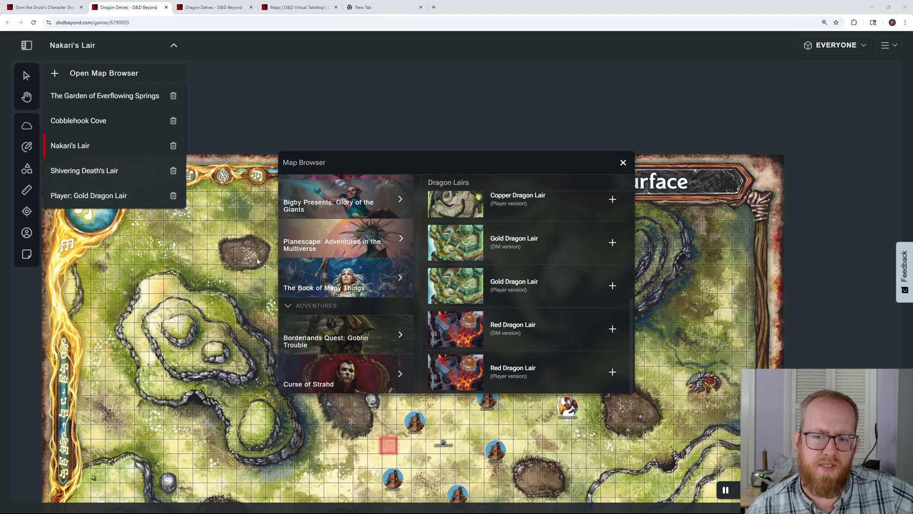
- Close the Map Browser and zoom out to show the whole Nakari's Lair Surface map
left_click(623, 162)
scroll(278, 318, "down", 2)
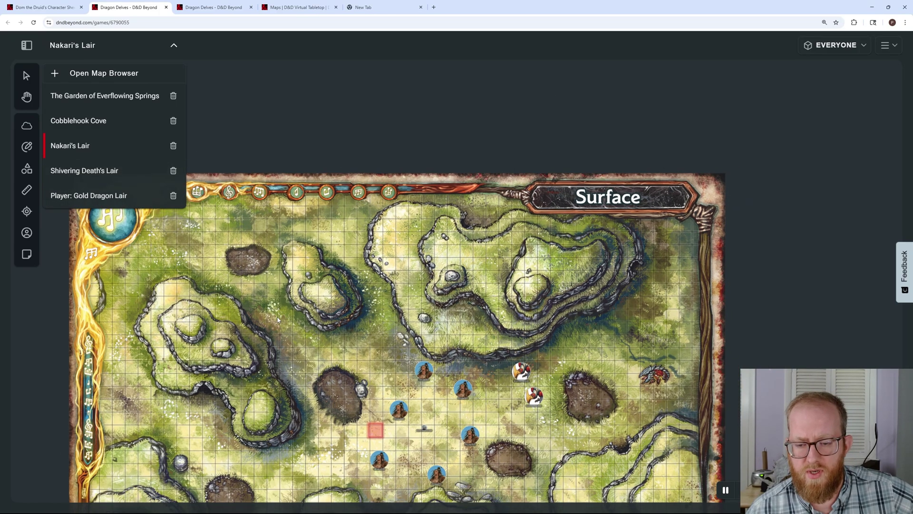